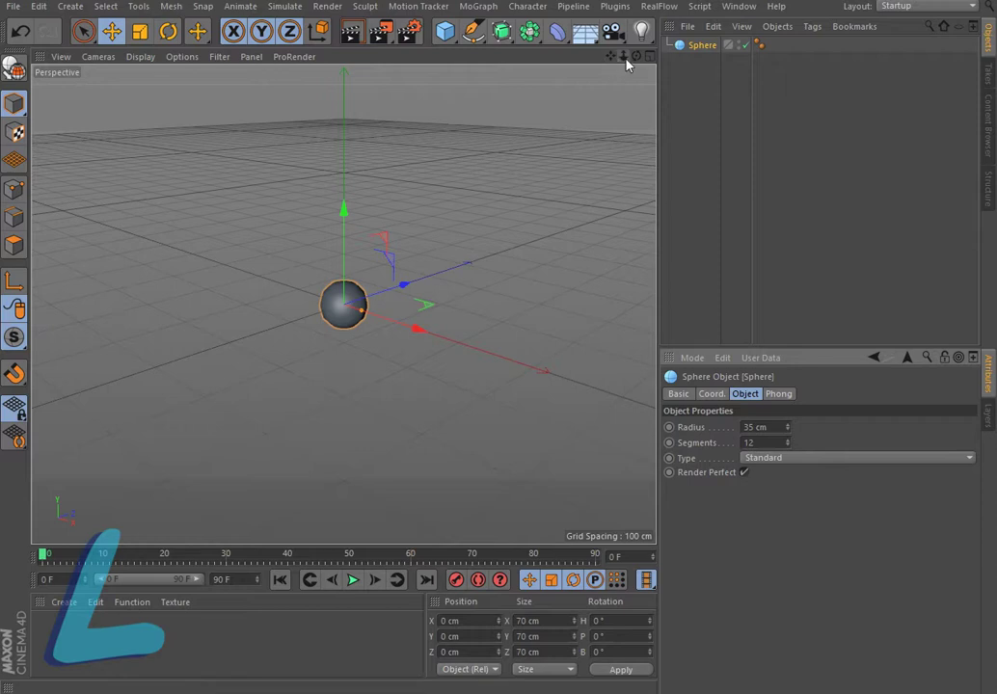
Show the sphere shaded with its wireframe lines in the perspective view.
{"action": "scroll", "coordinate": [469, 292], "scroll_direction": "up", "scroll_amount": 5}
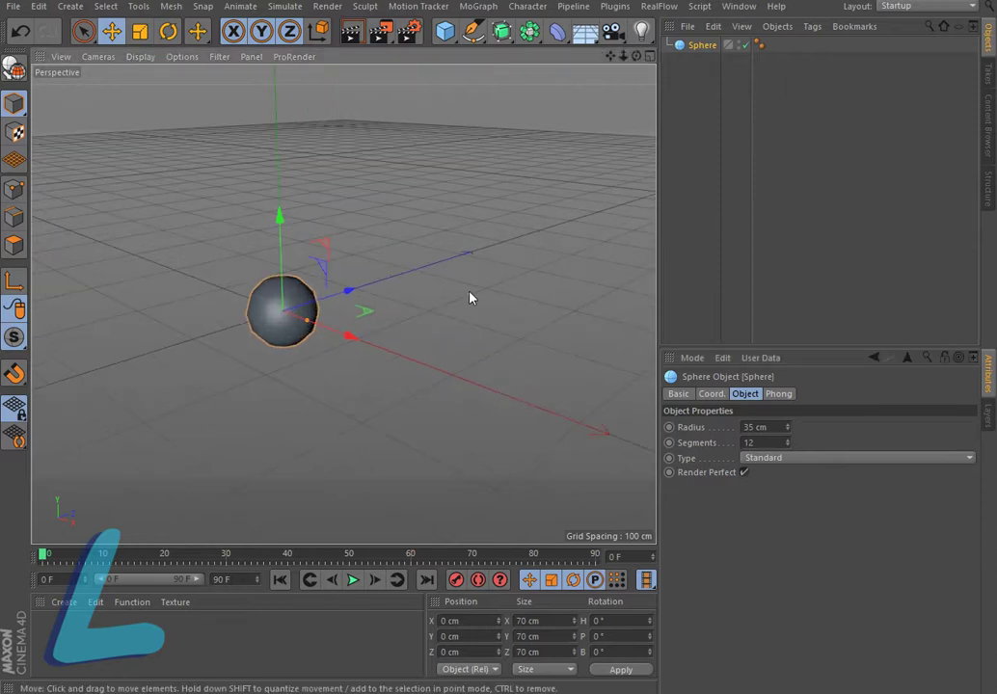
{"action": "scroll", "coordinate": [470, 295], "scroll_direction": "up", "scroll_amount": 5}
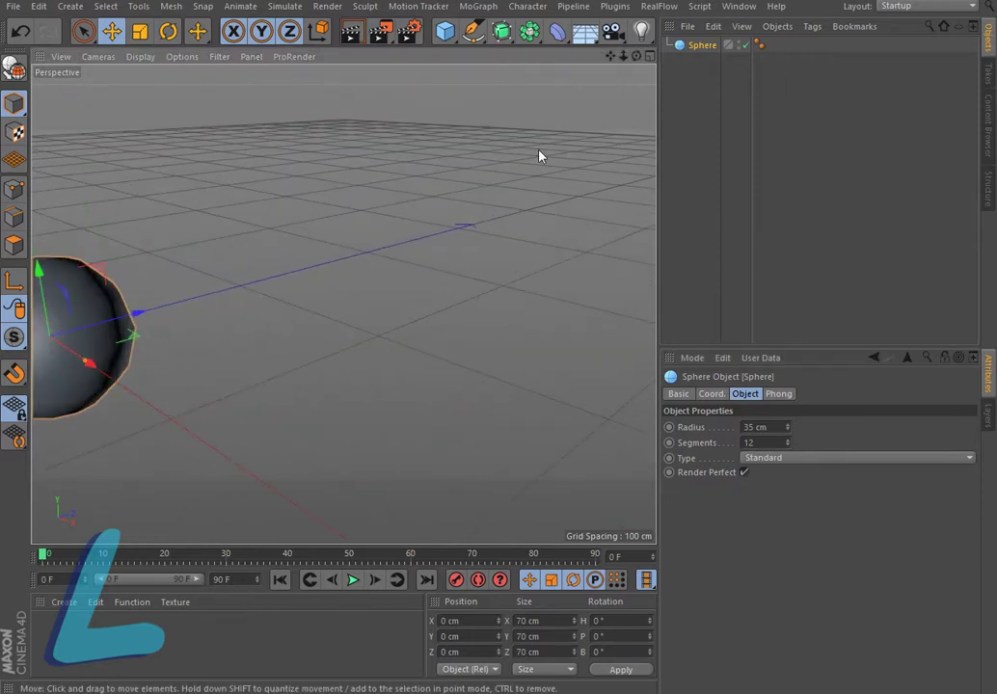
{"action": "left_click_drag", "start_coordinate": [607, 57], "coordinate": [98, 78]}
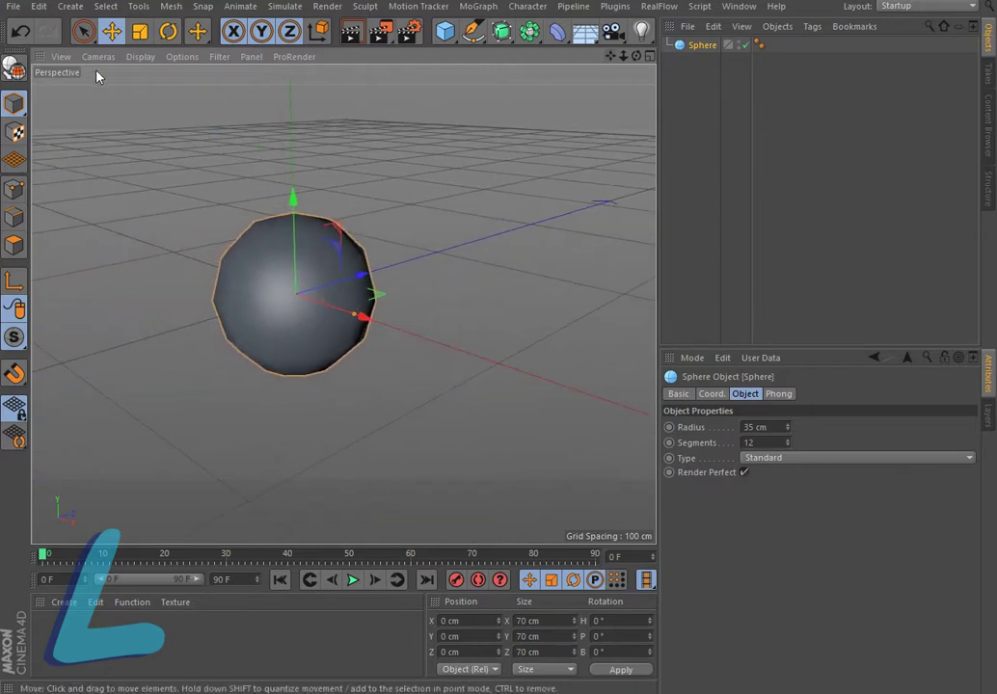
{"action": "left_click", "coordinate": [135, 58]}
{"action": "left_click", "coordinate": [146, 92]}
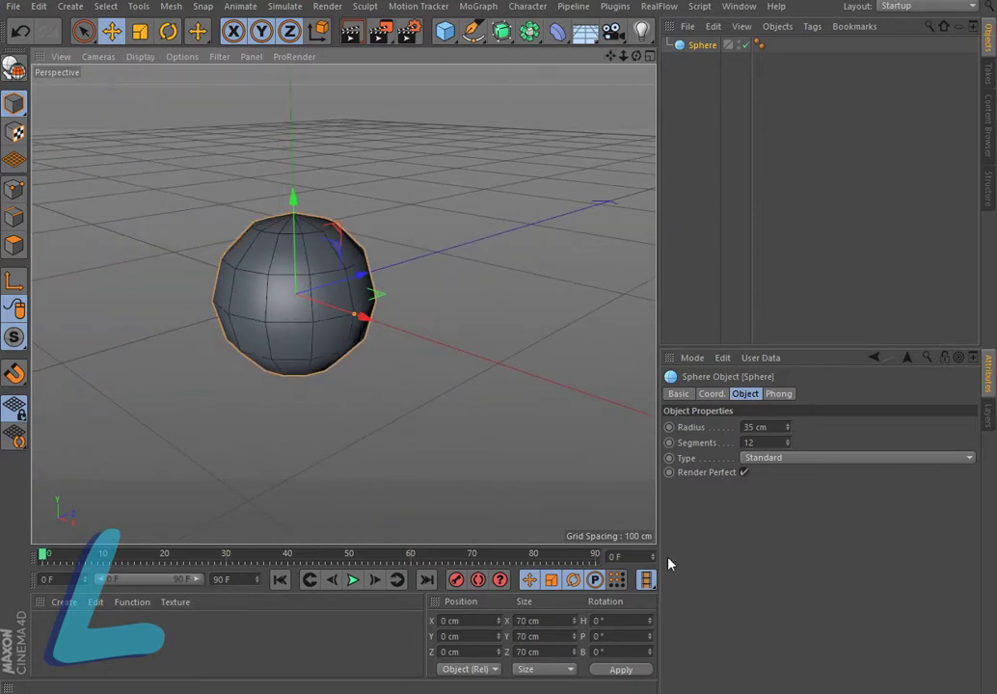
Convert the parametric sphere into an editable polygon object.
{"action": "left_click", "coordinate": [924, 644]}
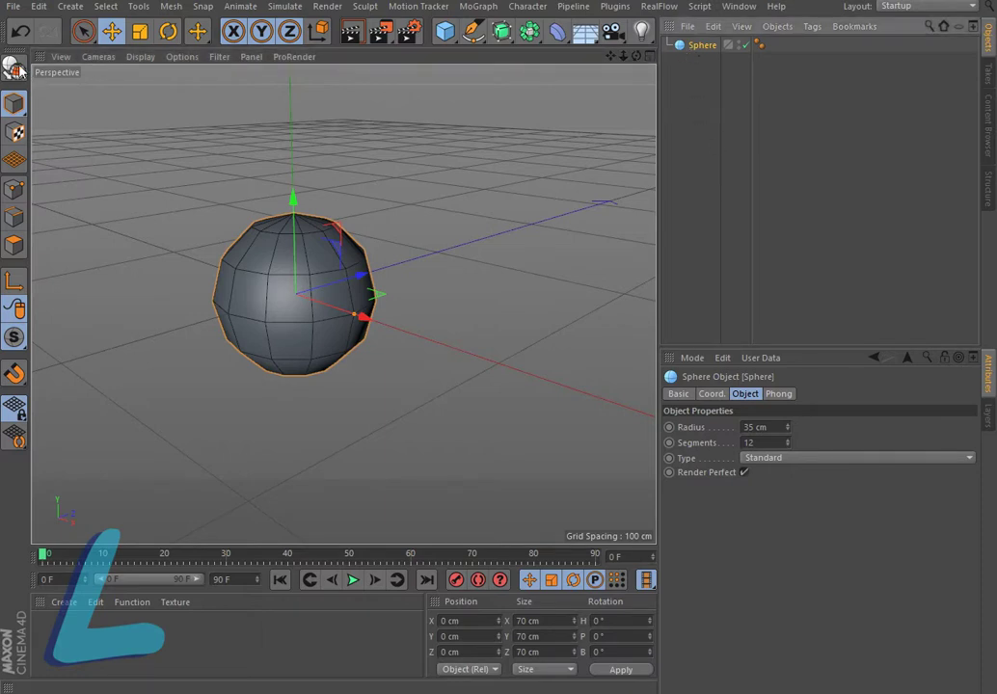
{"action": "left_click", "coordinate": [14, 66]}
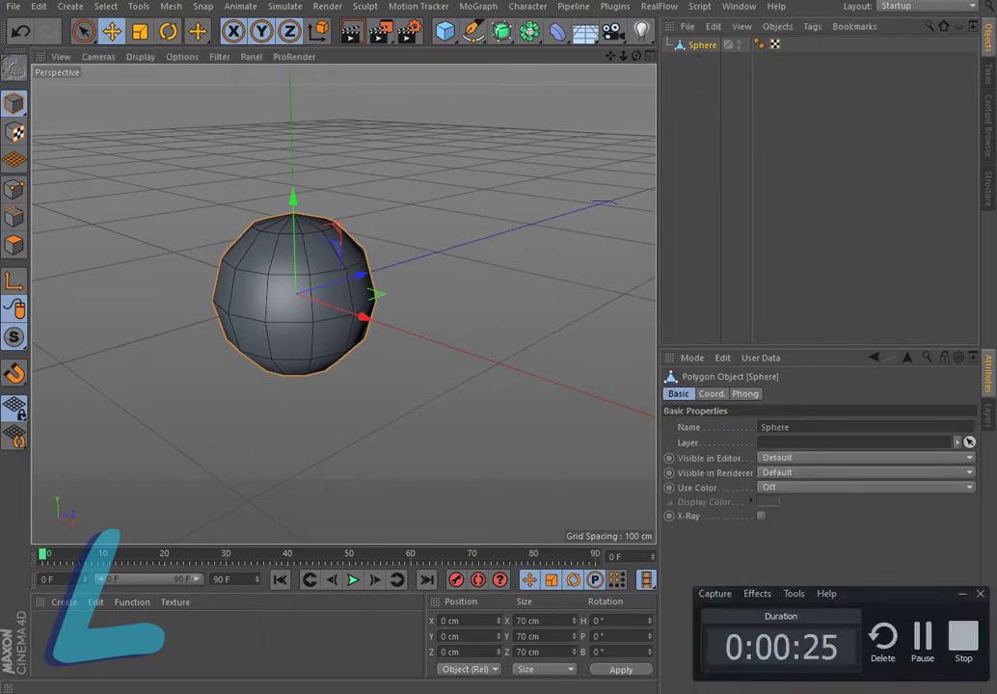
{"action": "left_click", "coordinate": [924, 660]}
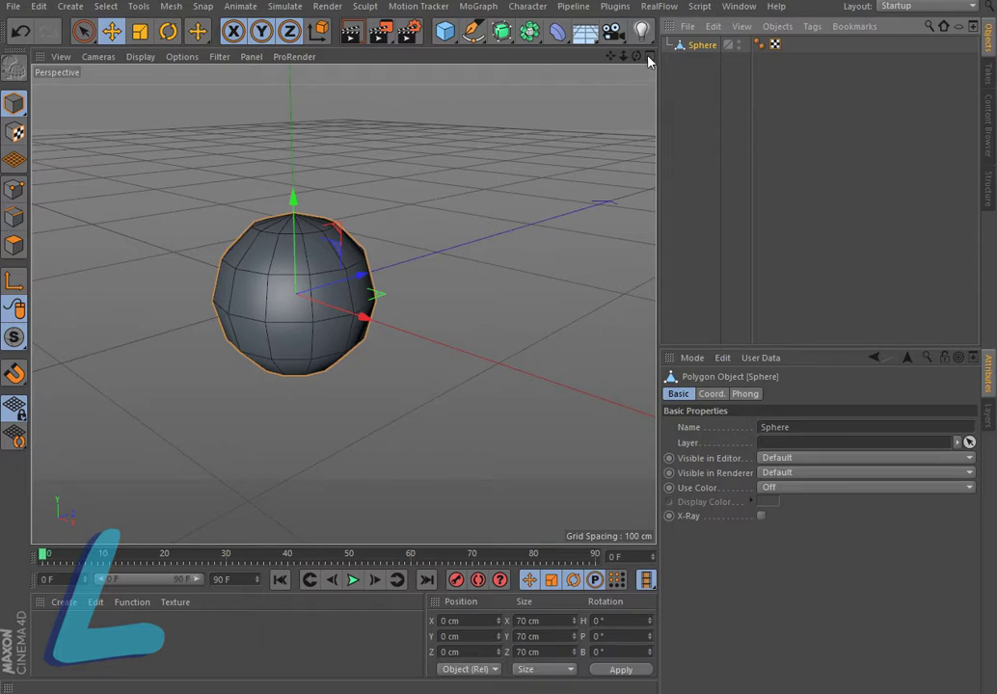
Show the sphere large in the front view and switch to point editing.
{"action": "left_click", "coordinate": [637, 56]}
{"action": "left_click", "coordinate": [649, 307]}
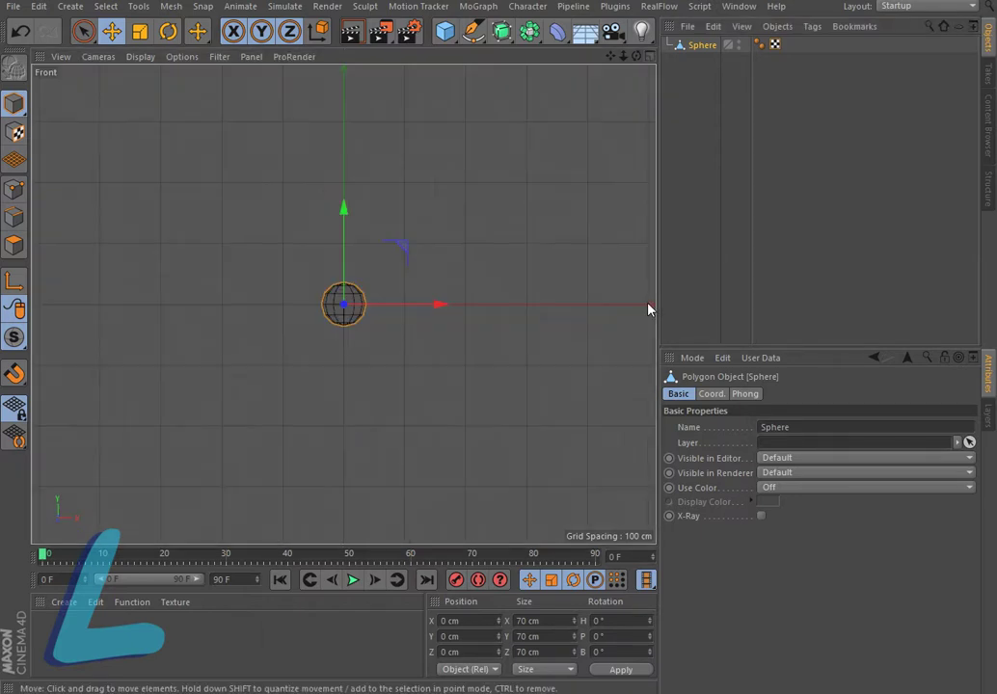
{"action": "scroll", "coordinate": [518, 165], "scroll_direction": "up", "scroll_amount": 5}
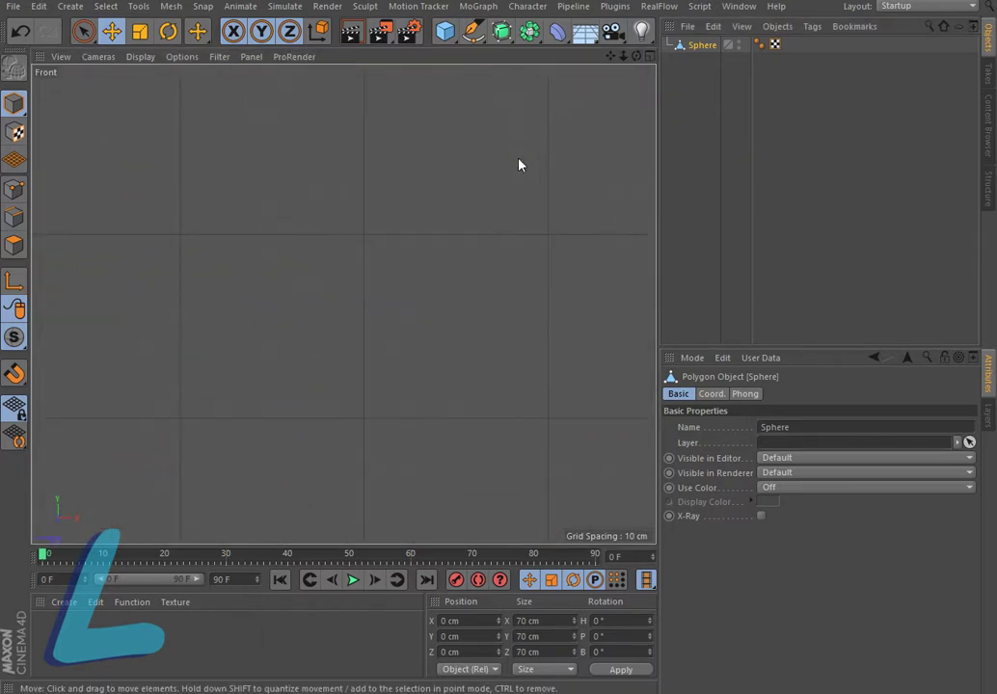
{"action": "left_click_drag", "start_coordinate": [610, 55], "coordinate": [342, 305]}
{"action": "scroll", "coordinate": [529, 206], "scroll_direction": "up", "scroll_amount": 2}
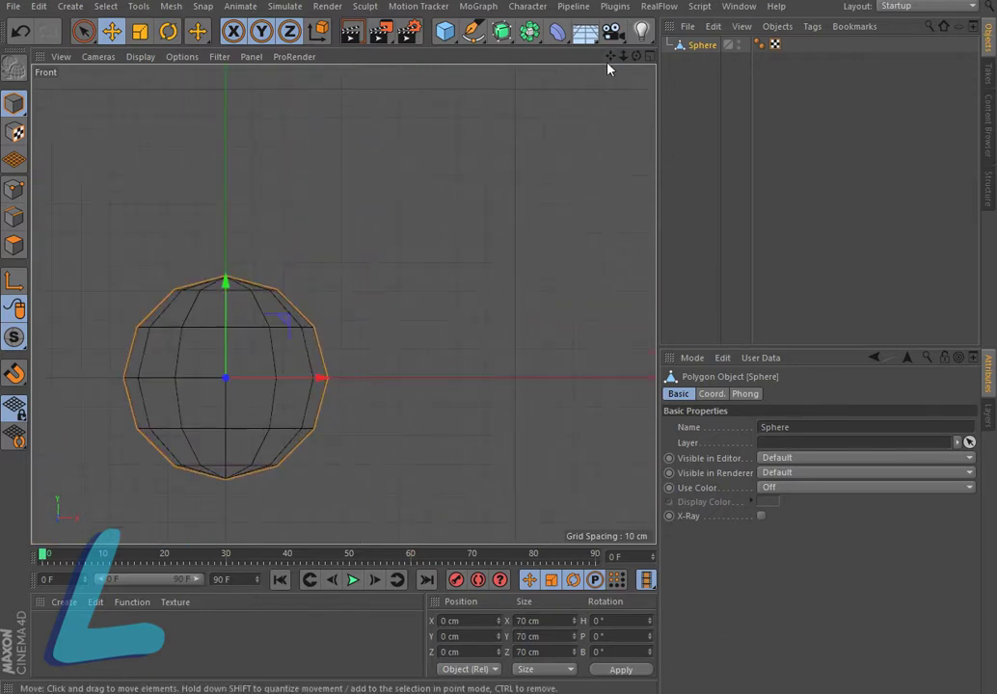
{"action": "left_click_drag", "start_coordinate": [606, 58], "coordinate": [705, 0]}
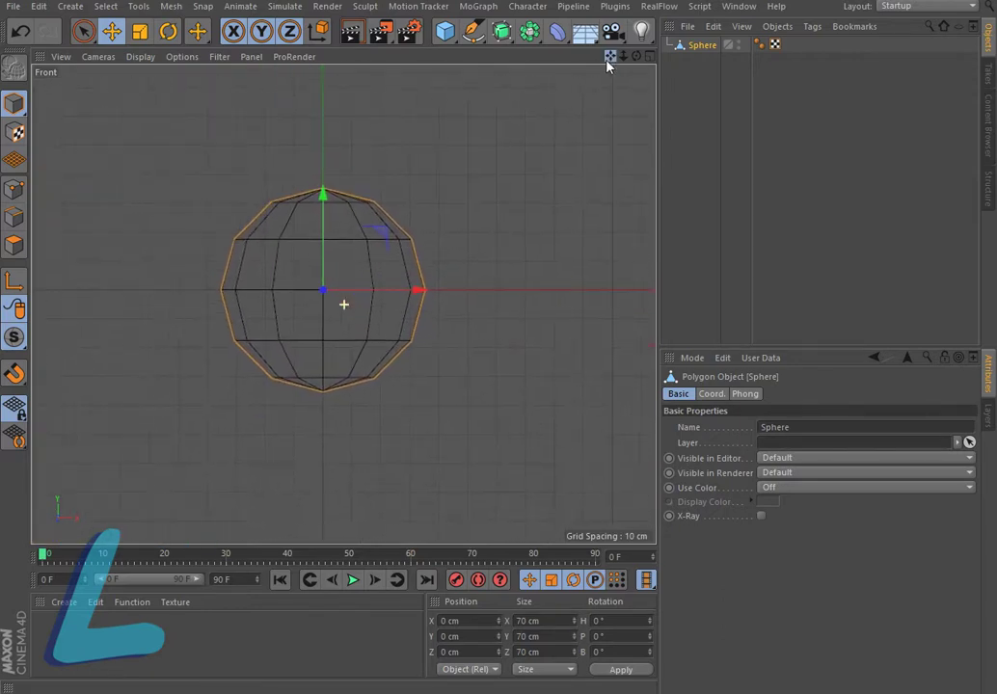
{"action": "left_click", "coordinate": [13, 190]}
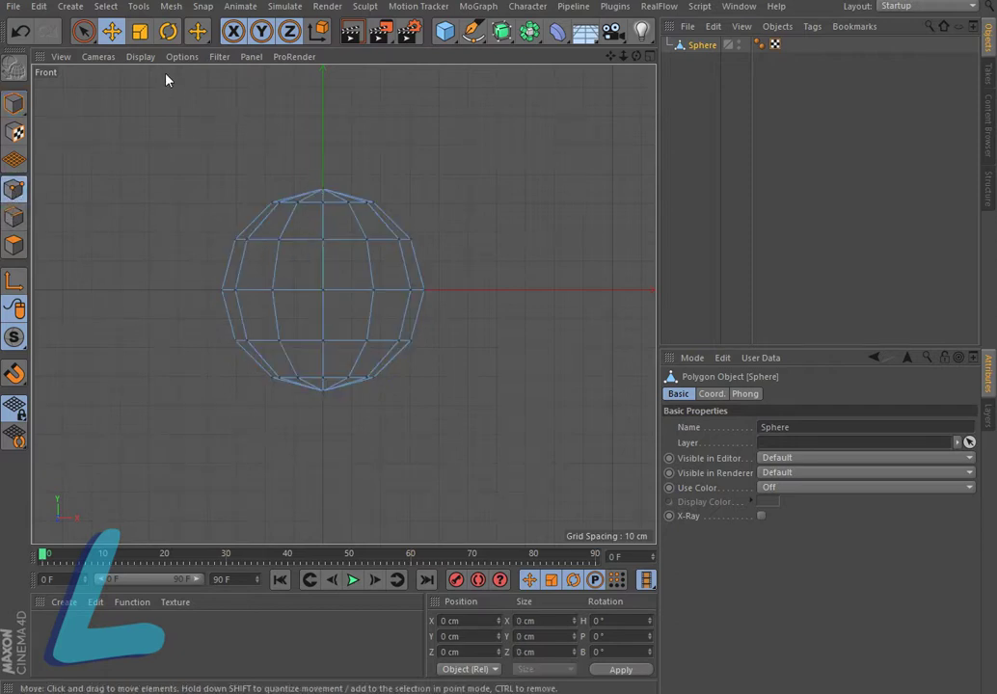
Using Live Selection, move the top pole point down to about Y 21.8 cm and the bottom pole point up to about Y -23.7 cm.
{"action": "left_click", "coordinate": [83, 31]}
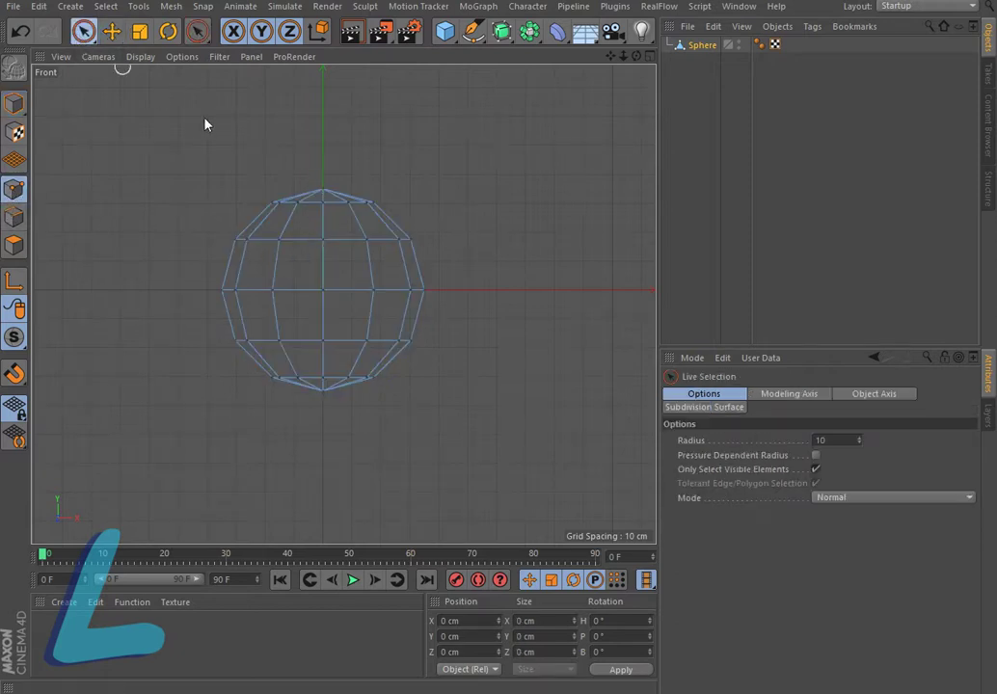
{"action": "left_click", "coordinate": [325, 195]}
{"action": "left_click_drag", "start_coordinate": [323, 93], "coordinate": [326, 132]}
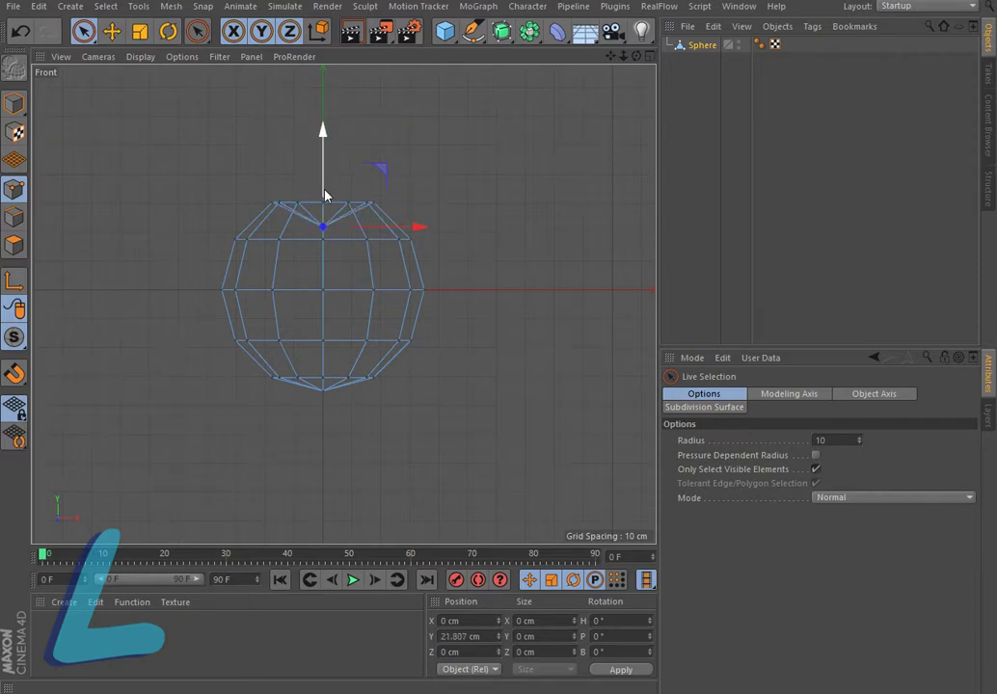
{"action": "left_click", "coordinate": [321, 392]}
{"action": "left_click_drag", "start_coordinate": [324, 301], "coordinate": [323, 260]}
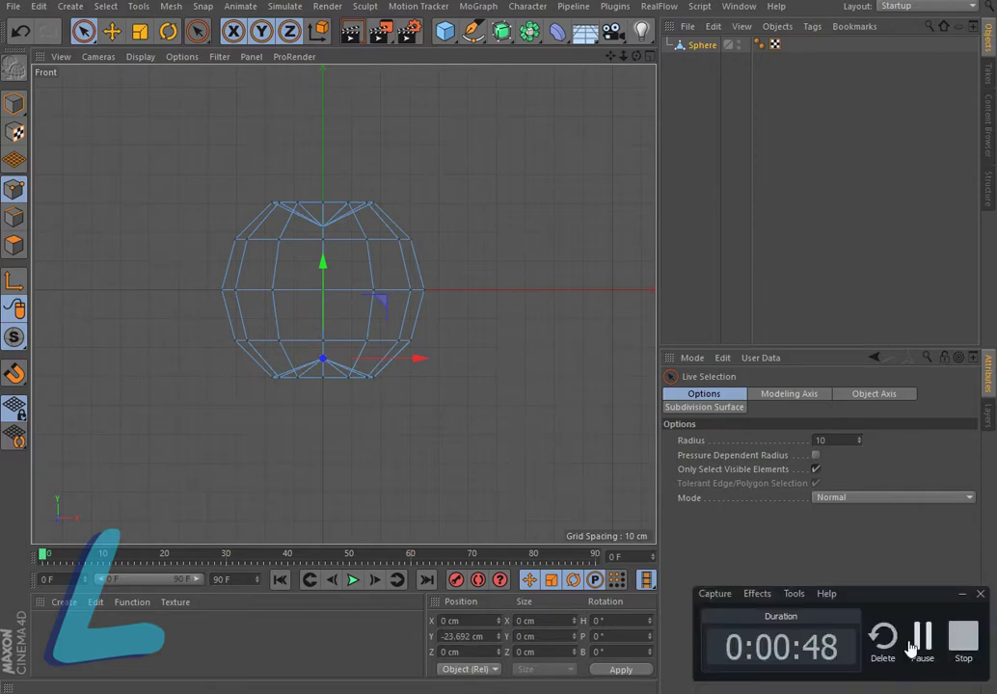
Select every other point of the ring around the sphere's bottom pole and move these six points down to about Y -40 cm.
{"action": "left_click", "coordinate": [649, 57]}
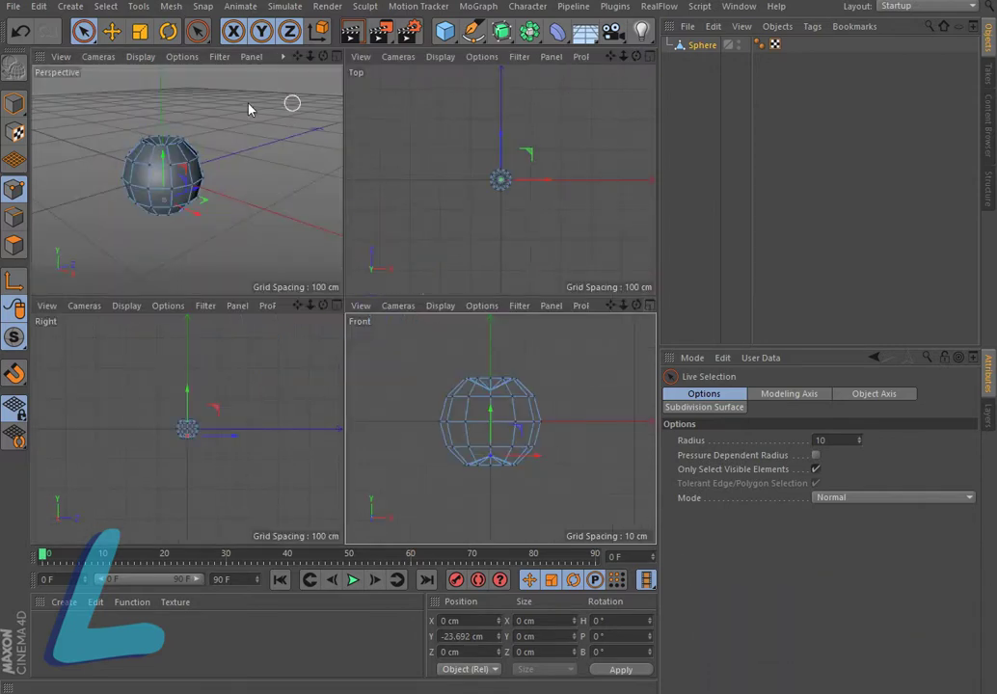
{"action": "left_click", "coordinate": [338, 57]}
{"action": "scroll", "coordinate": [594, 289], "scroll_direction": "up", "scroll_amount": 4}
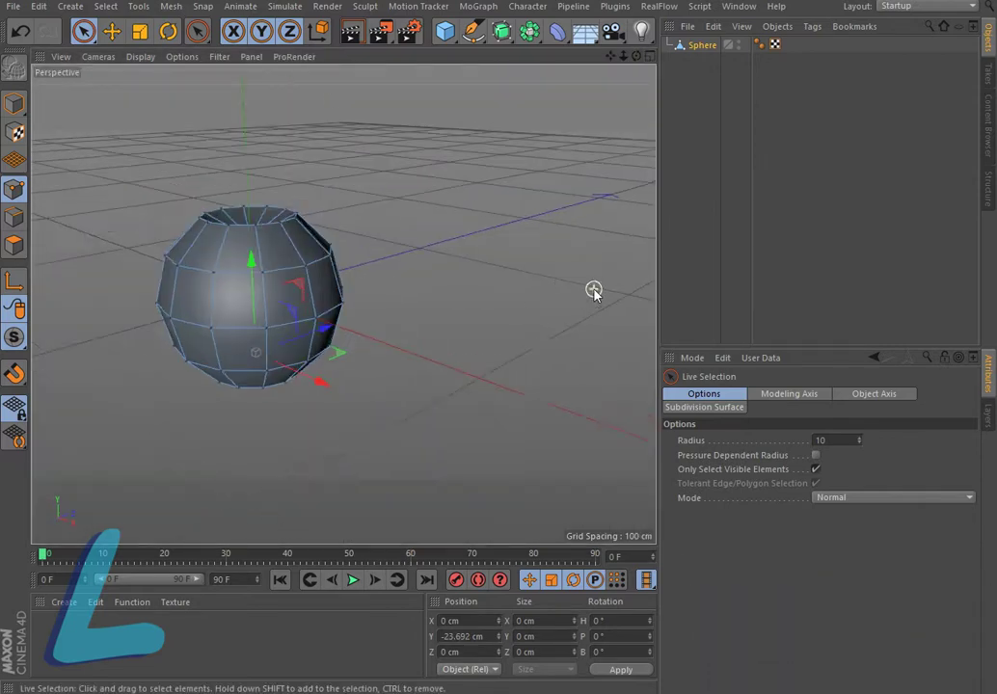
{"action": "left_click_drag", "start_coordinate": [610, 56], "coordinate": [615, 58]}
{"action": "key", "text": "h"}
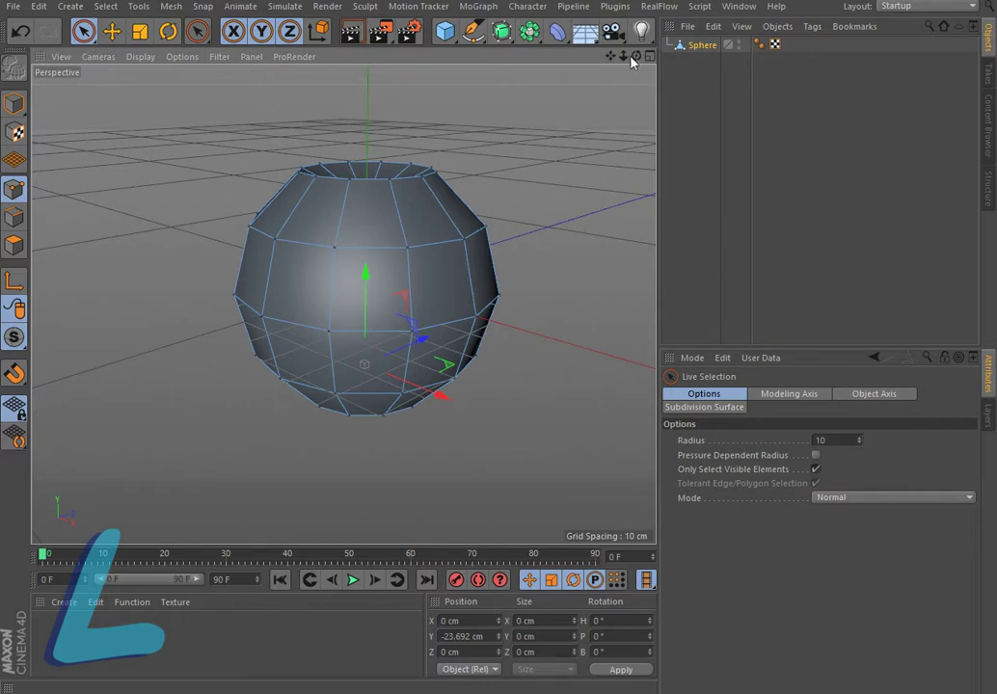
{"action": "left_click_drag", "start_coordinate": [631, 56], "coordinate": [616, 68]}
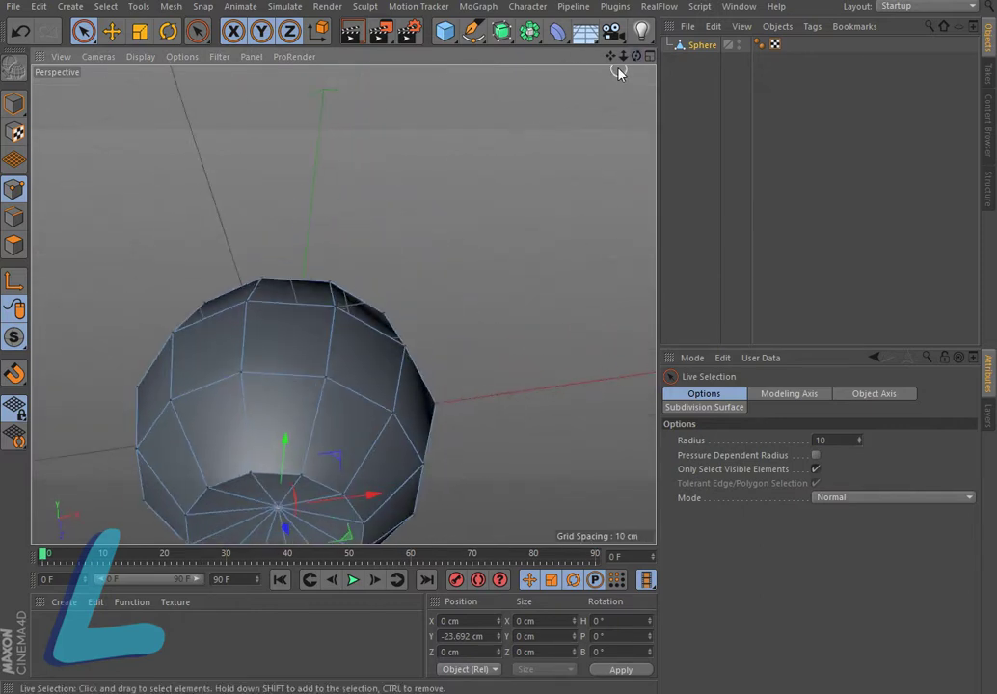
{"action": "middle_click_drag", "start_coordinate": [344, 305], "coordinate": [441, 108], "text": "alt"}
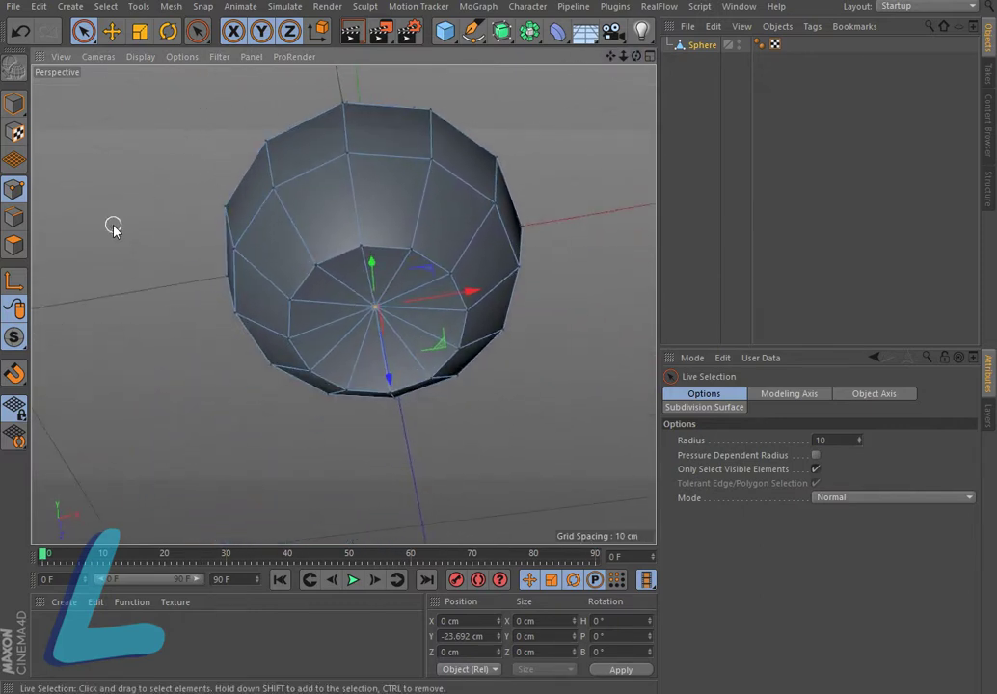
{"action": "left_click", "coordinate": [410, 252]}
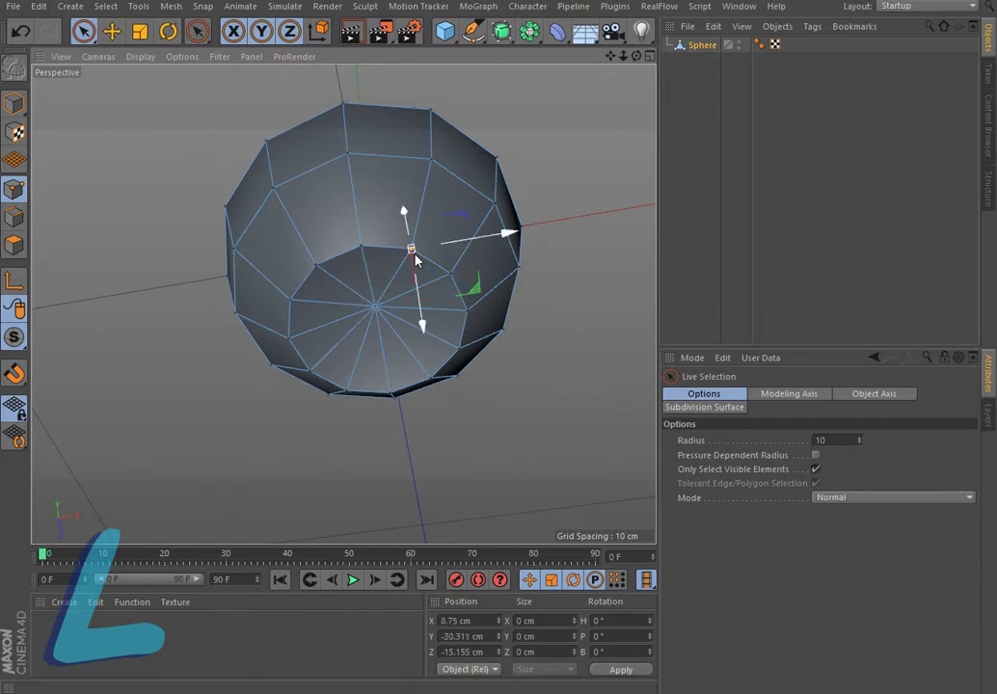
{"action": "left_click", "coordinate": [465, 312], "text": "shift"}
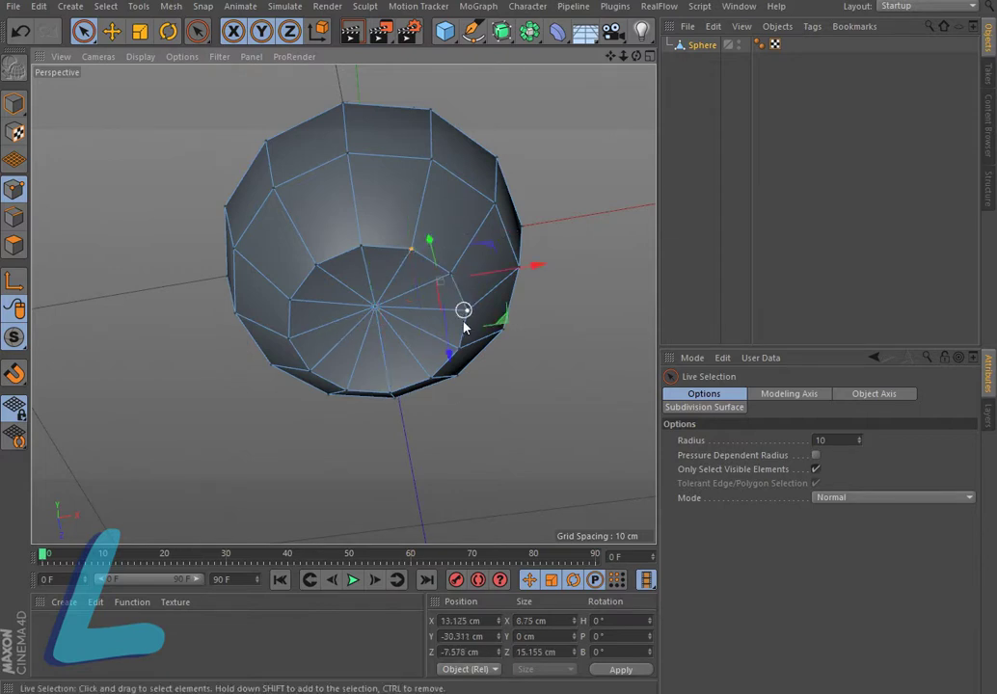
{"action": "left_click", "coordinate": [430, 378], "text": "shift"}
{"action": "left_click", "coordinate": [346, 391], "text": "shift"}
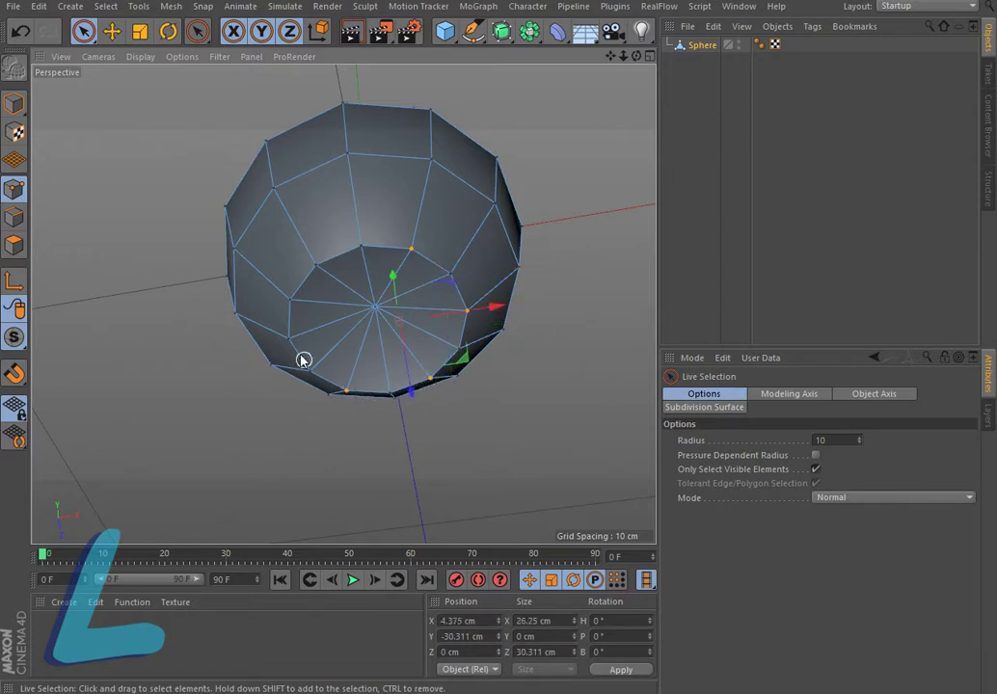
{"action": "left_click", "coordinate": [290, 340], "text": "shift"}
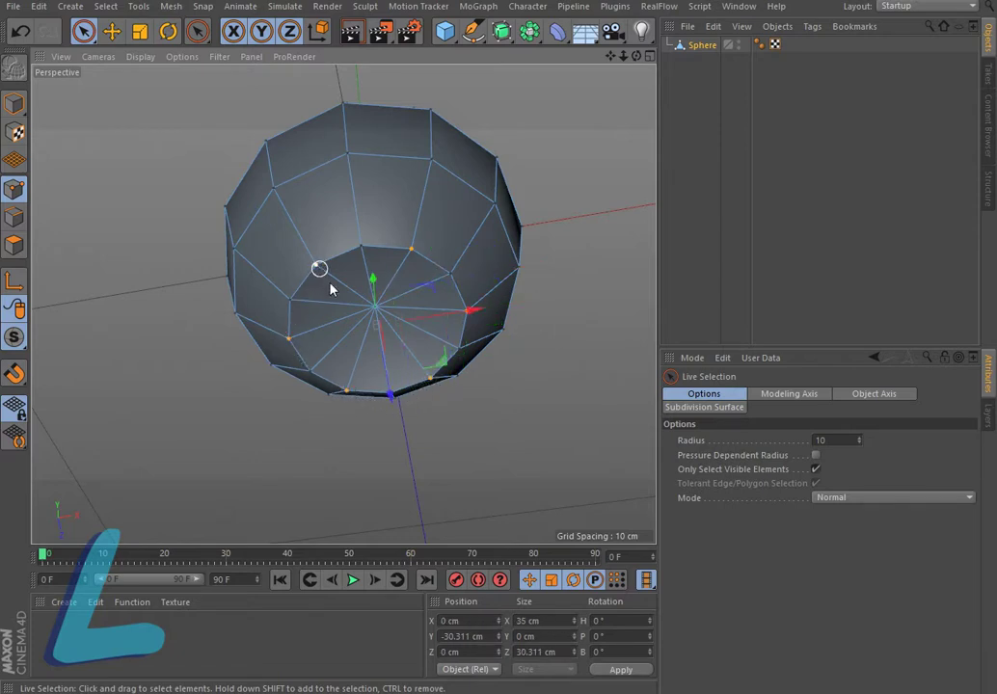
{"action": "left_click", "coordinate": [317, 266], "text": "shift"}
{"action": "left_click", "coordinate": [649, 57]}
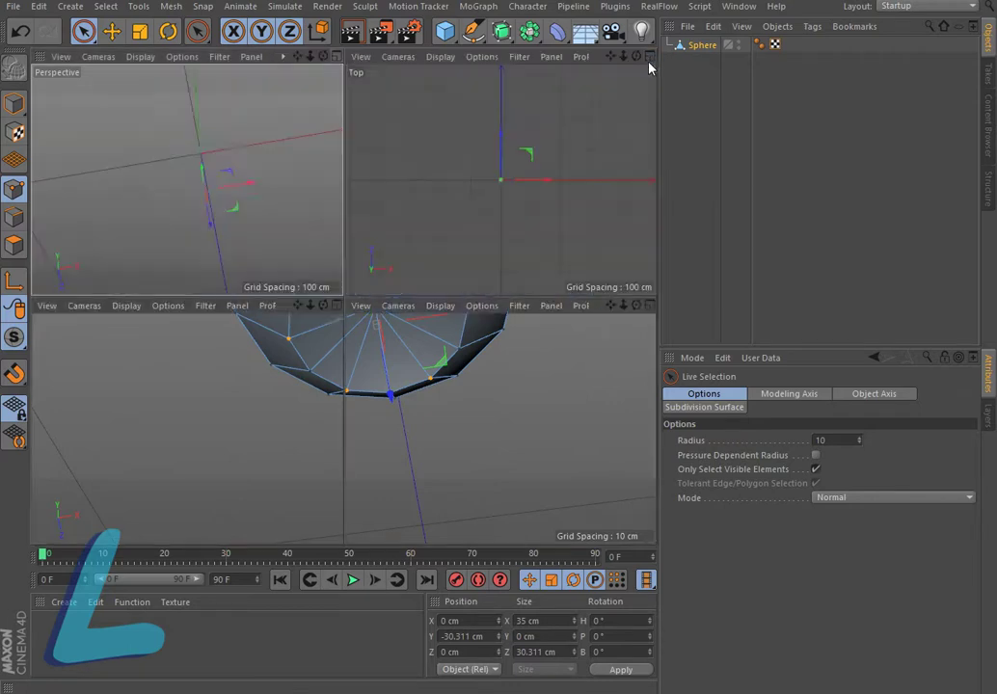
{"action": "left_click", "coordinate": [649, 305]}
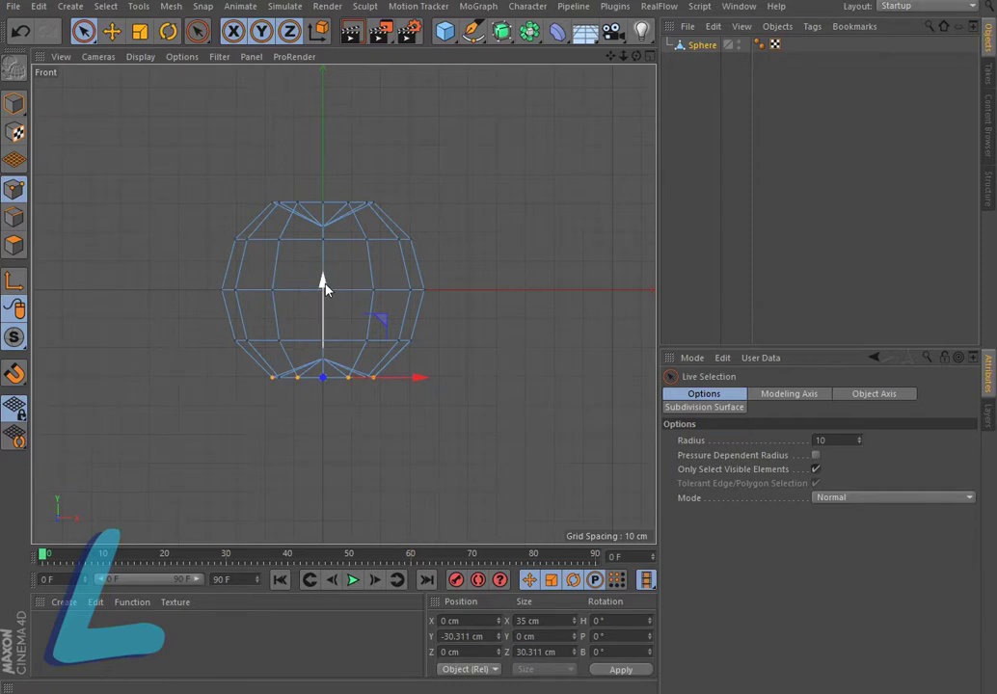
{"action": "left_click_drag", "start_coordinate": [324, 284], "coordinate": [333, 317]}
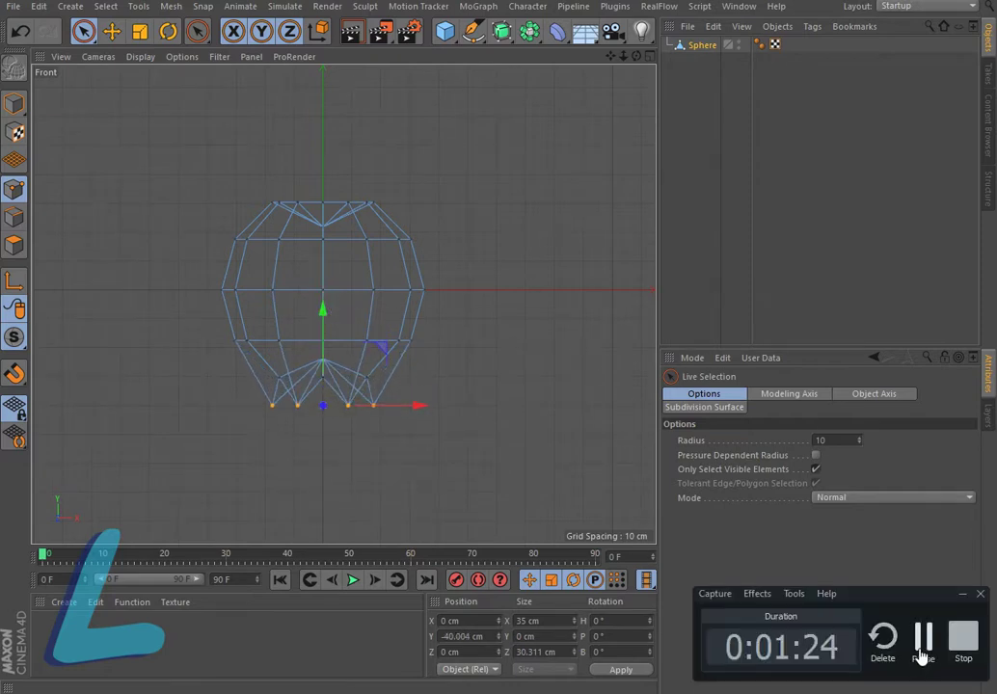
Add a Subdivision Surface generator and make the sphere its child to smooth the shape.
{"action": "left_click", "coordinate": [646, 55]}
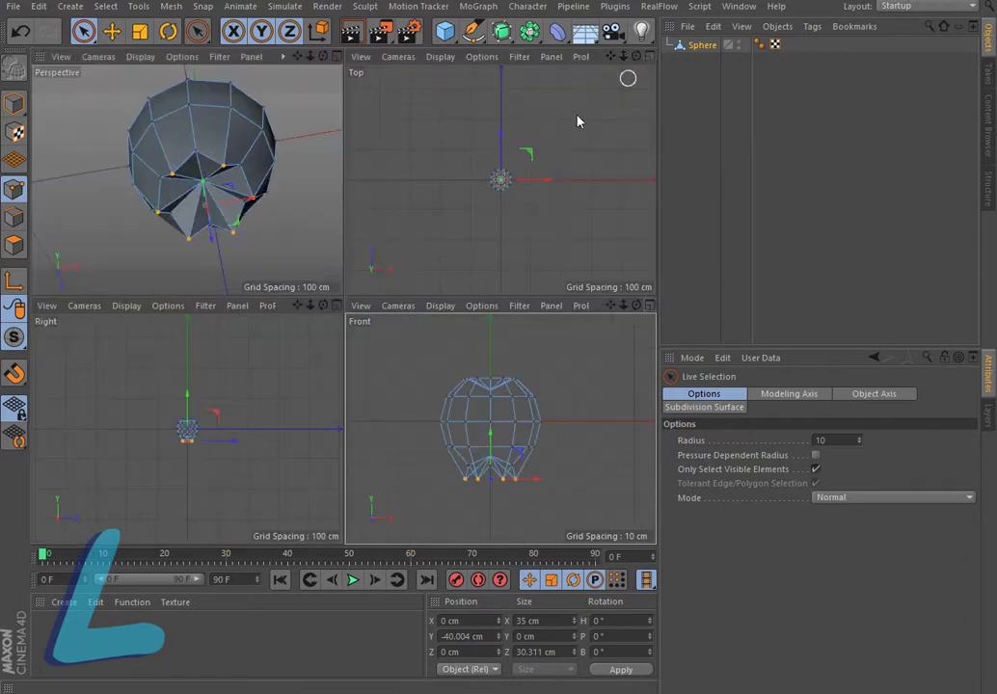
{"action": "left_click", "coordinate": [337, 55]}
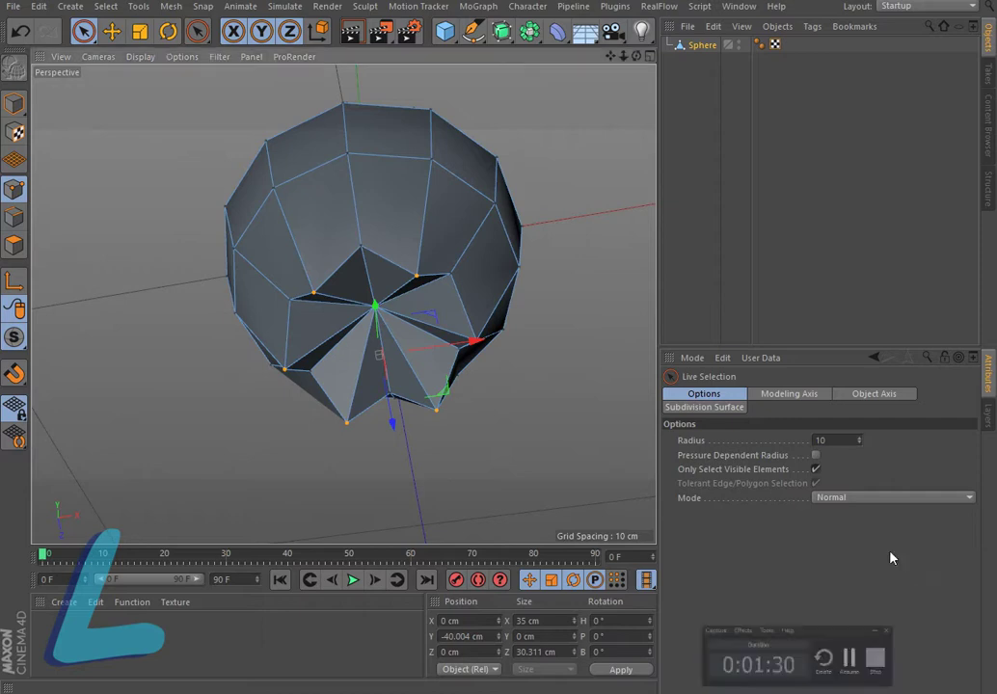
{"action": "left_click_drag", "start_coordinate": [502, 32], "coordinate": [542, 62]}
{"action": "left_click_drag", "start_coordinate": [703, 60], "coordinate": [725, 42]}
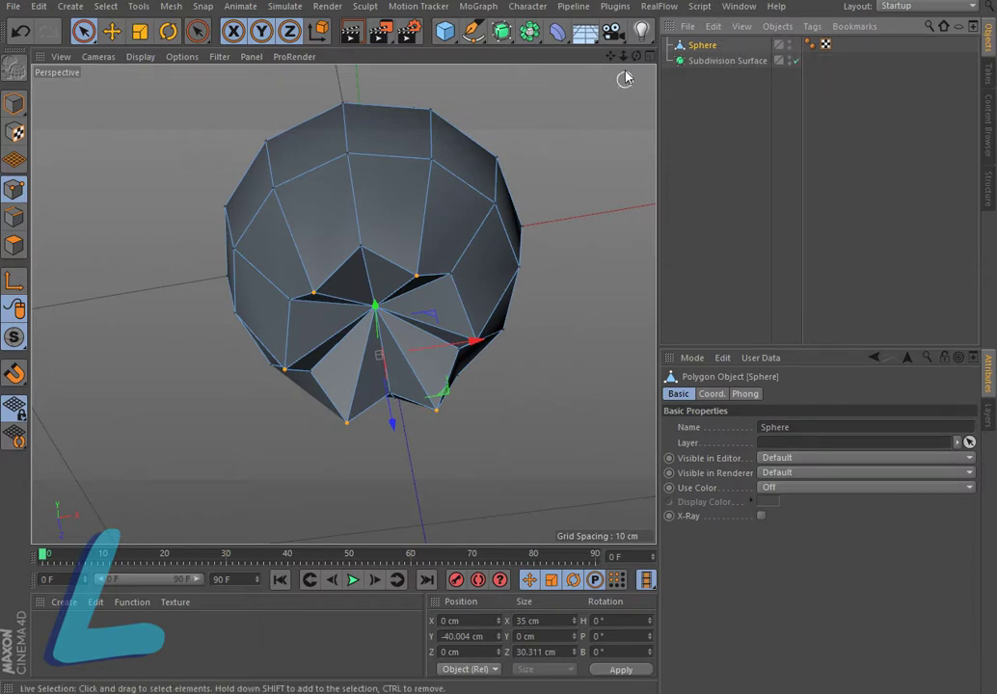
{"action": "left_click_drag", "start_coordinate": [635, 57], "coordinate": [343, 305]}
{"action": "left_click_drag", "start_coordinate": [638, 166], "coordinate": [613, 60]}
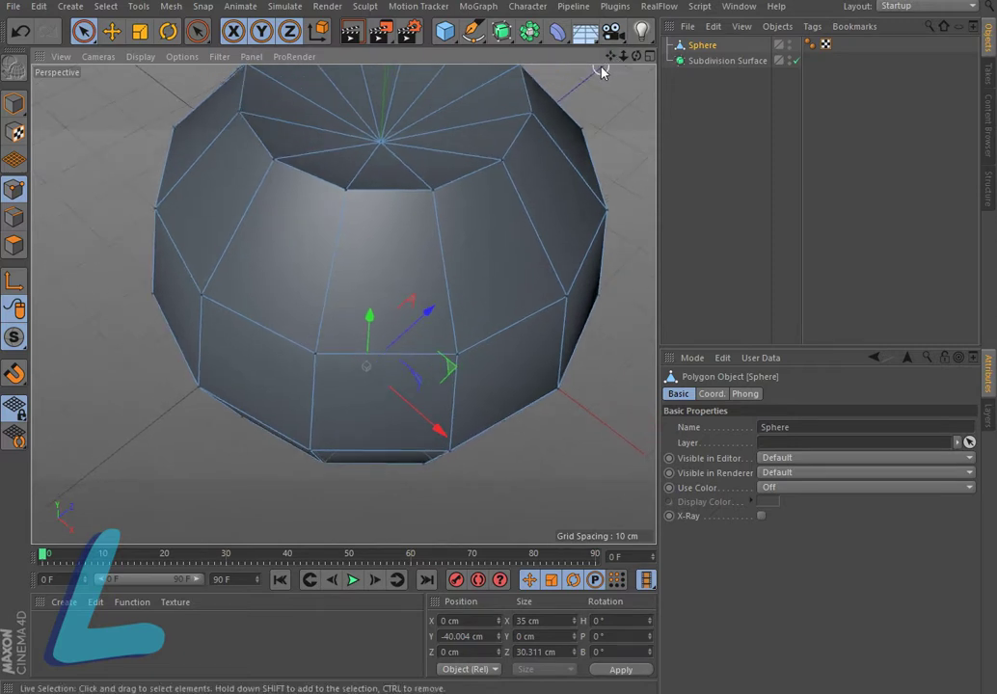
{"action": "scroll", "coordinate": [596, 122], "scroll_direction": "down", "scroll_amount": 5}
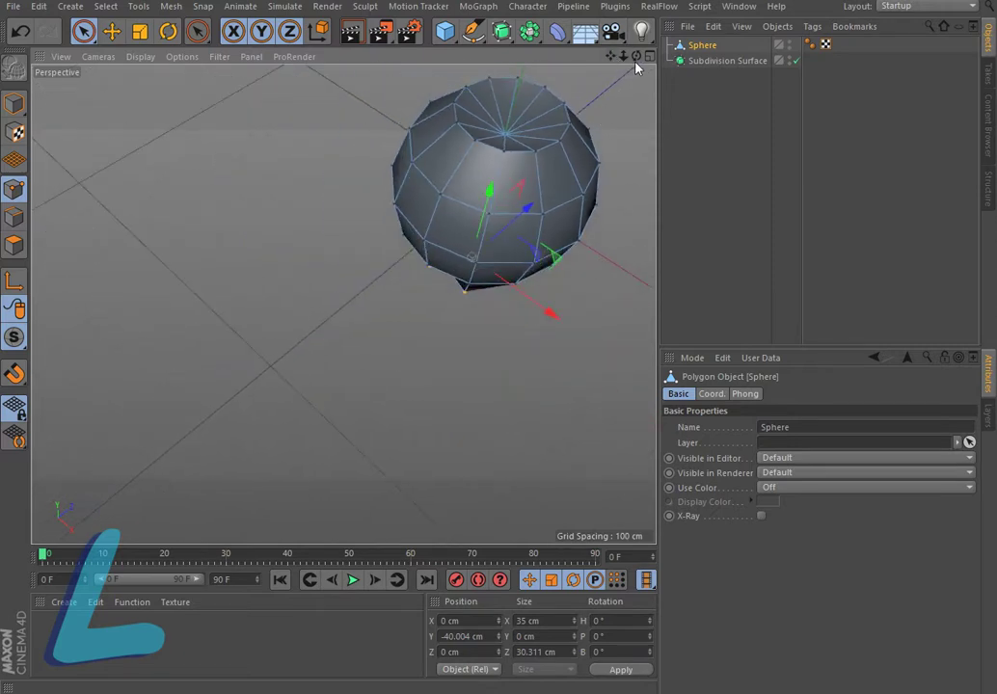
{"action": "left_click_drag", "start_coordinate": [636, 58], "coordinate": [770, 77]}
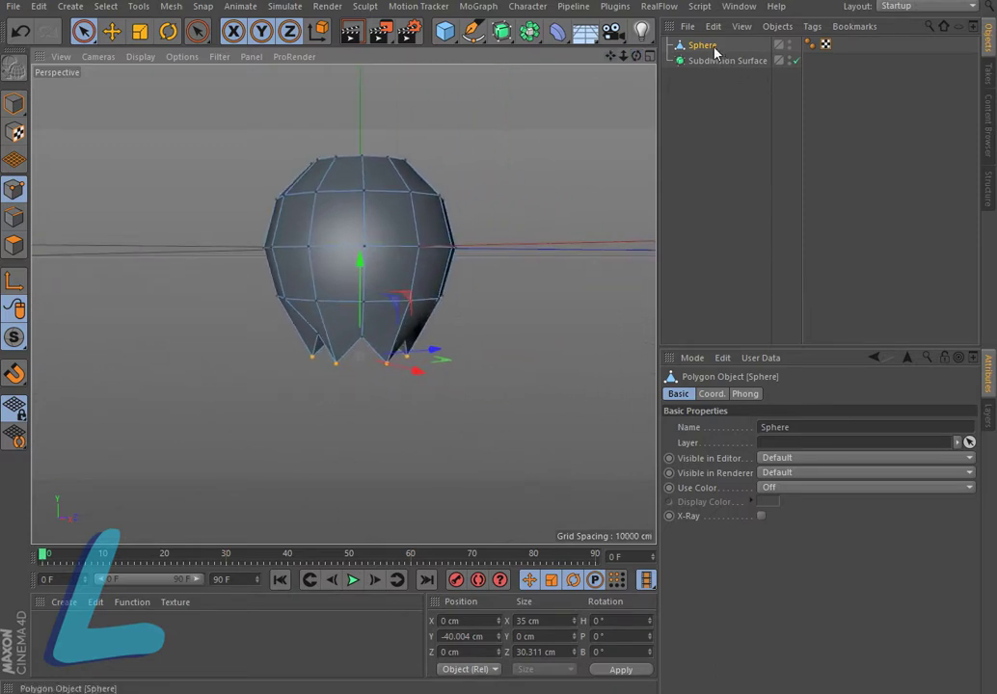
{"action": "left_click_drag", "start_coordinate": [717, 48], "coordinate": [723, 64]}
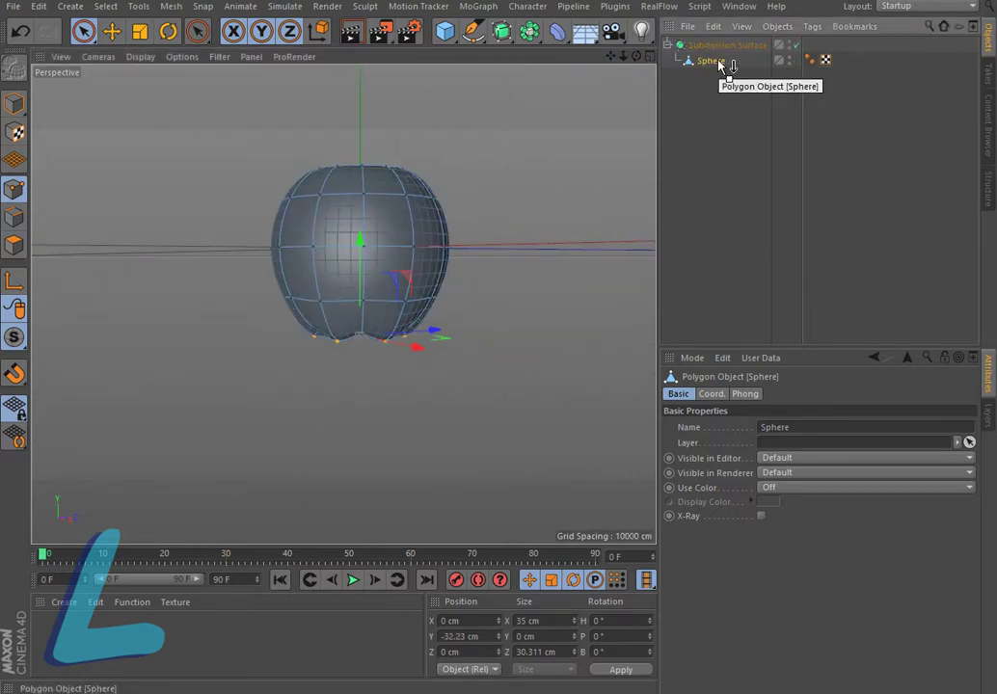
{"action": "mouse_move", "coordinate": [636, 56]}
{"action": "left_mouse_down"}
{"action": "mouse_move", "coordinate": [673, 122]}
{"action": "mouse_move", "coordinate": [637, 60]}
{"action": "left_mouse_up"}
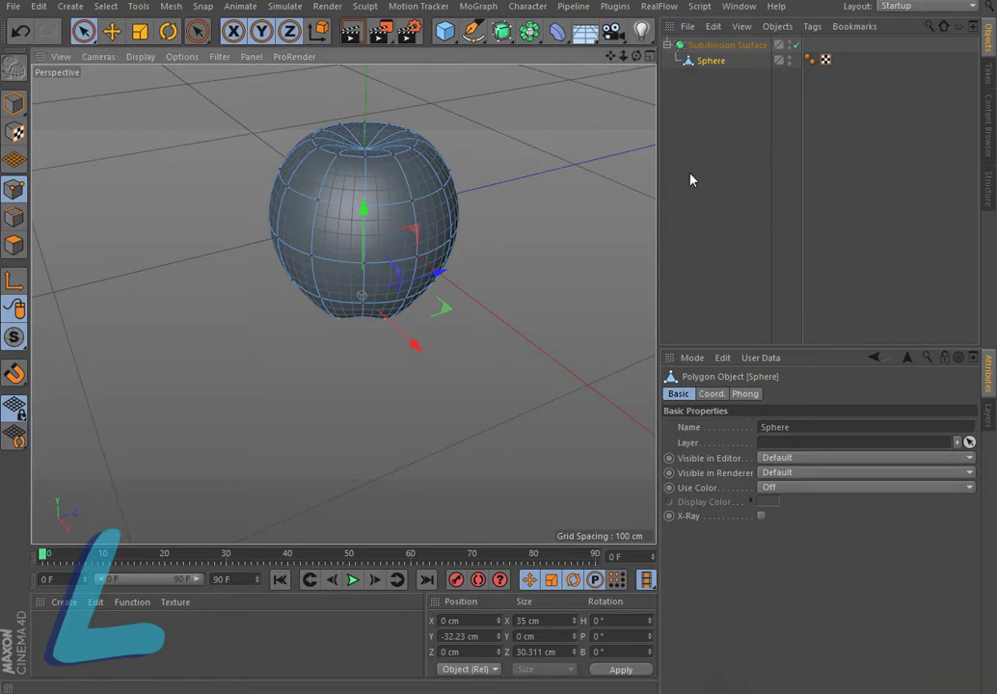
Select three alternate points on one side of the ring around the top pole and move them down to about Y 23 cm.
{"action": "left_click_drag", "start_coordinate": [624, 57], "coordinate": [598, 152]}
{"action": "scroll", "coordinate": [345, 305], "scroll_direction": "up", "scroll_amount": 2}
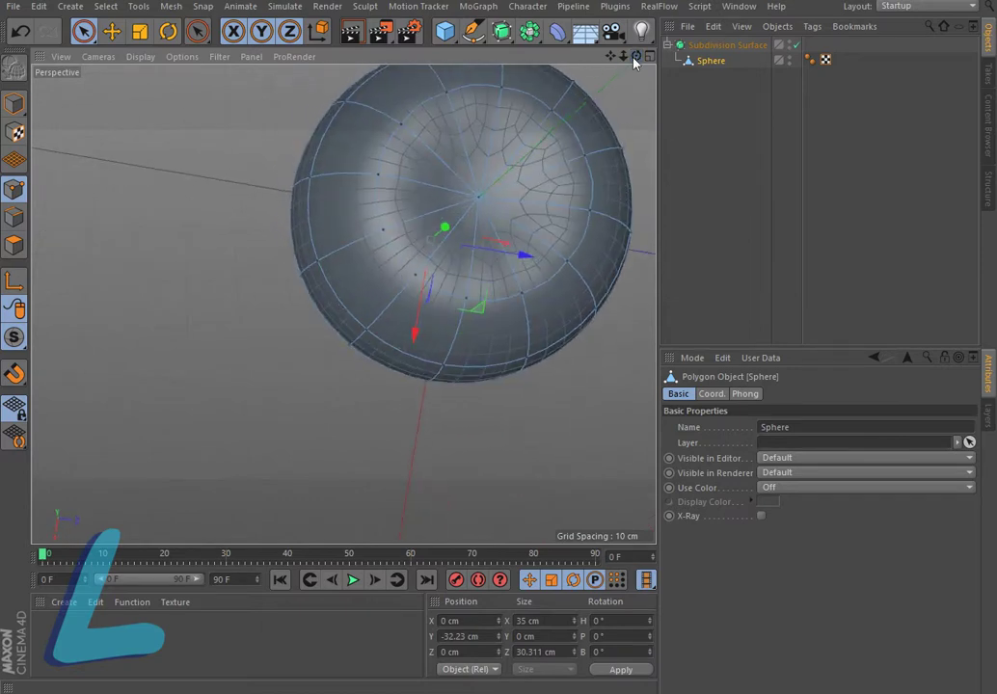
{"action": "left_click", "coordinate": [83, 31]}
{"action": "left_click", "coordinate": [114, 53]}
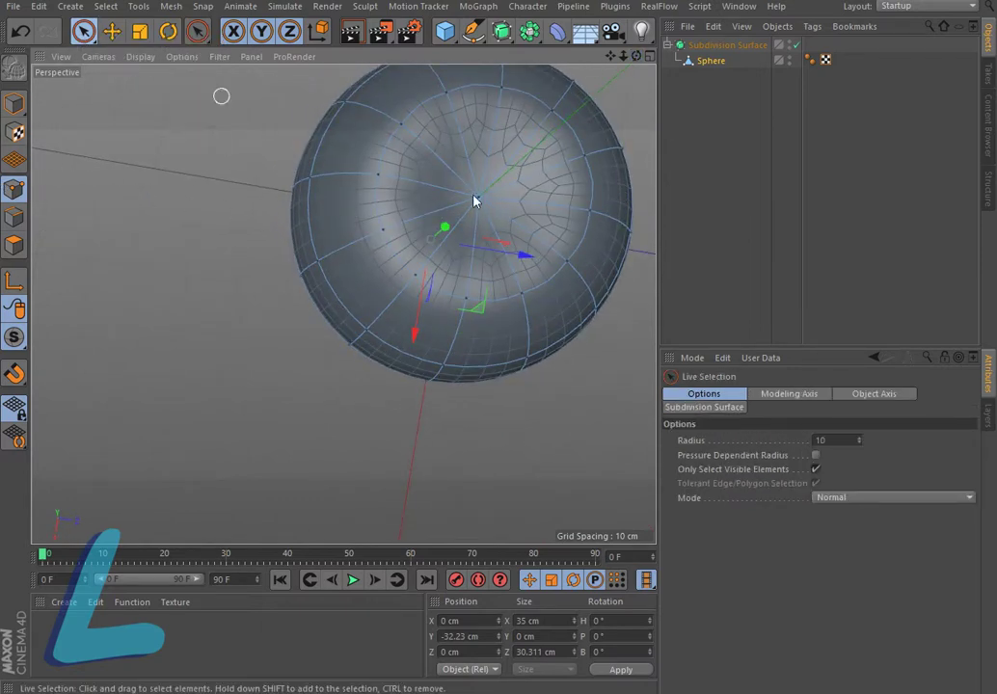
{"action": "left_click", "coordinate": [501, 87]}
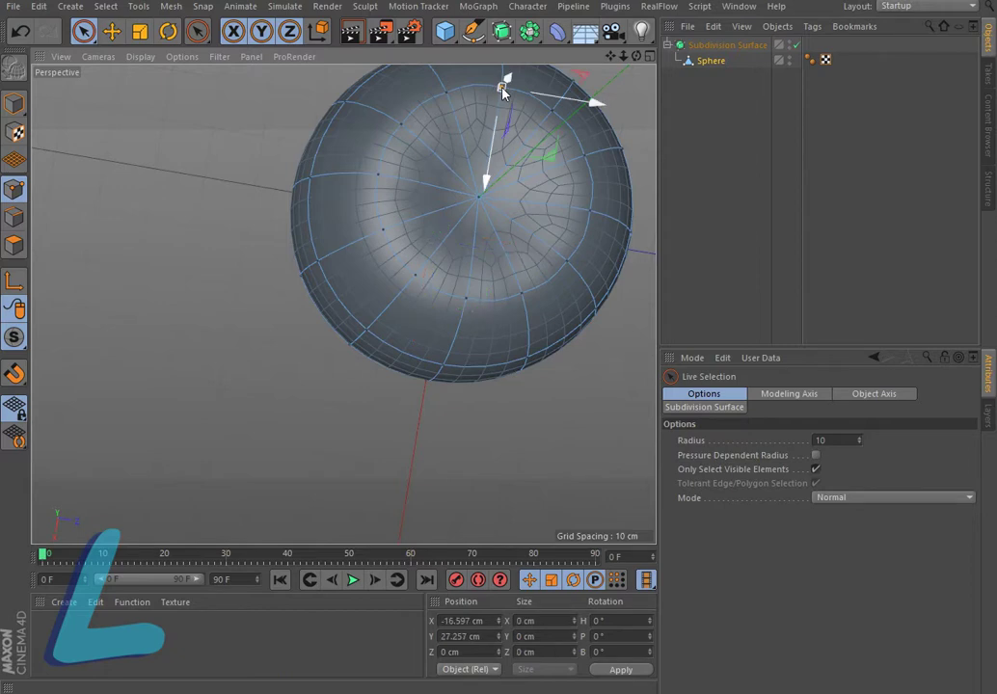
{"action": "left_click", "coordinate": [584, 152], "text": "shift"}
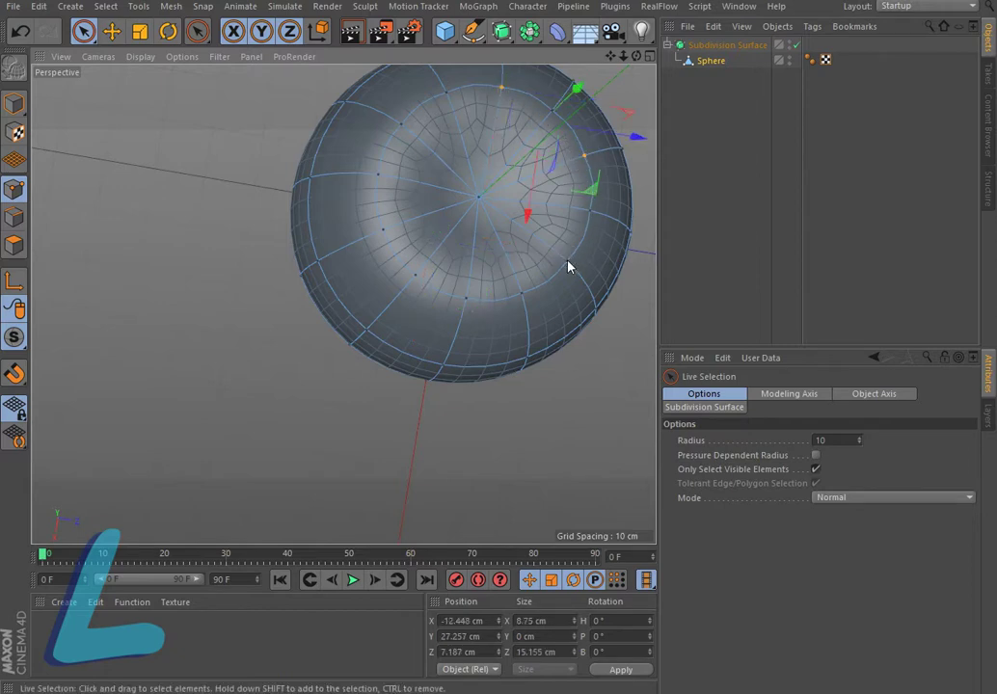
{"action": "left_click", "coordinate": [562, 157], "text": "shift"}
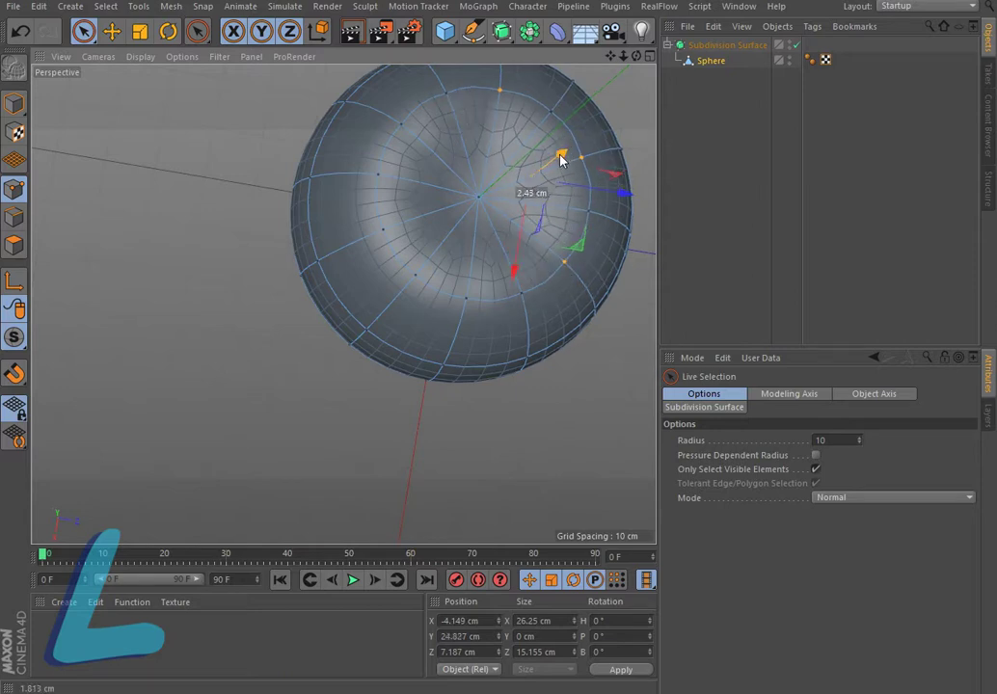
{"action": "left_click_drag", "start_coordinate": [562, 159], "coordinate": [554, 166]}
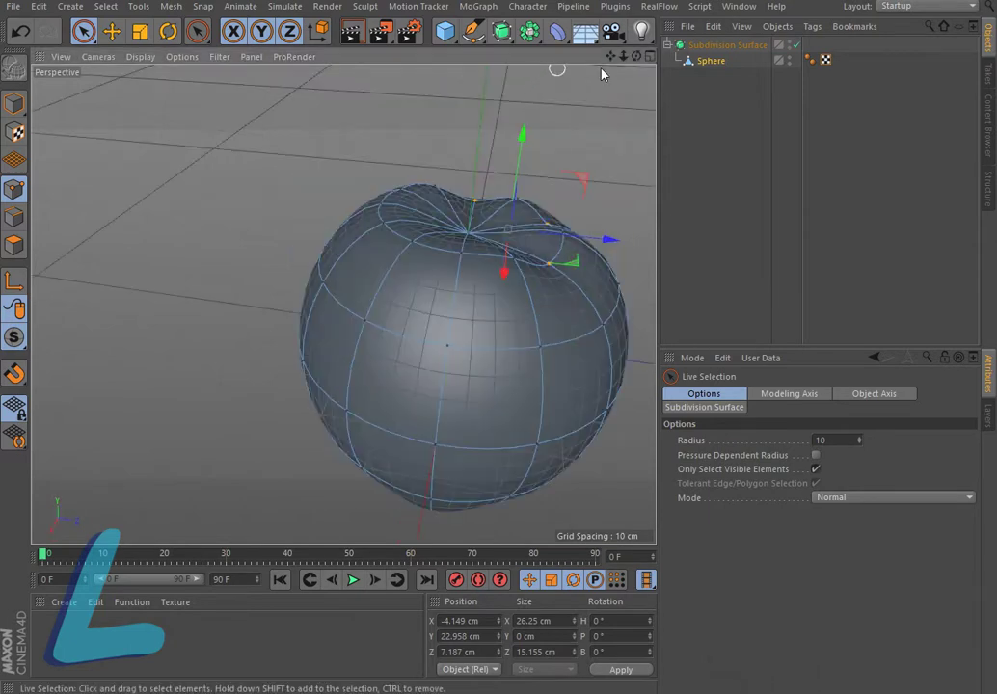
{"action": "mouse_move", "coordinate": [615, 60]}
{"action": "left_mouse_down"}
{"action": "mouse_move", "coordinate": [345, 305]}
{"action": "mouse_move", "coordinate": [609, 56]}
{"action": "left_mouse_up"}
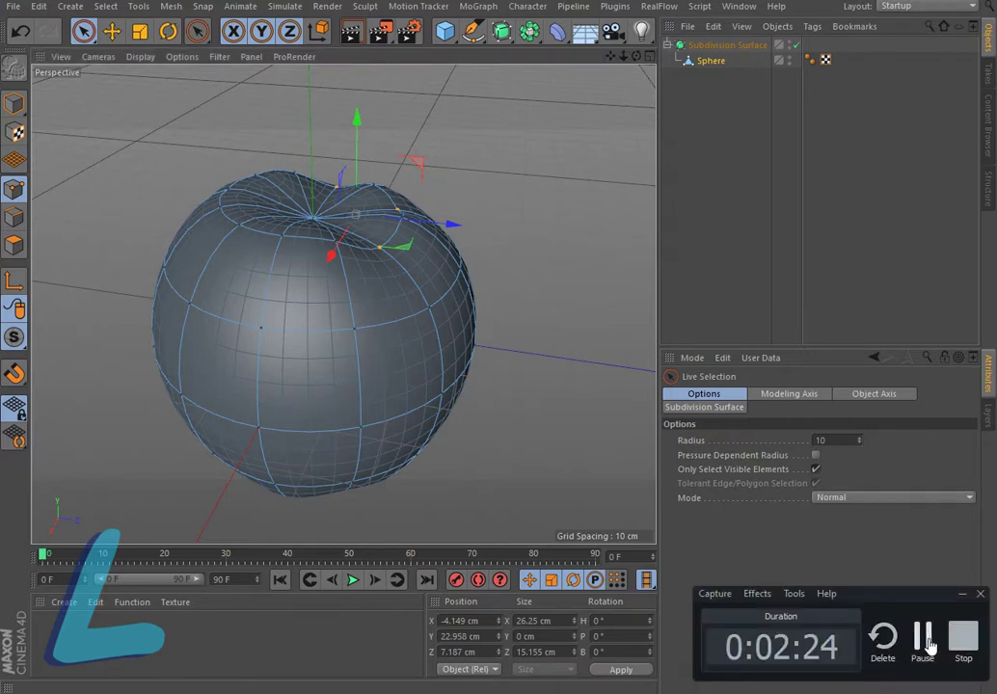
{"action": "left_click", "coordinate": [923, 646]}
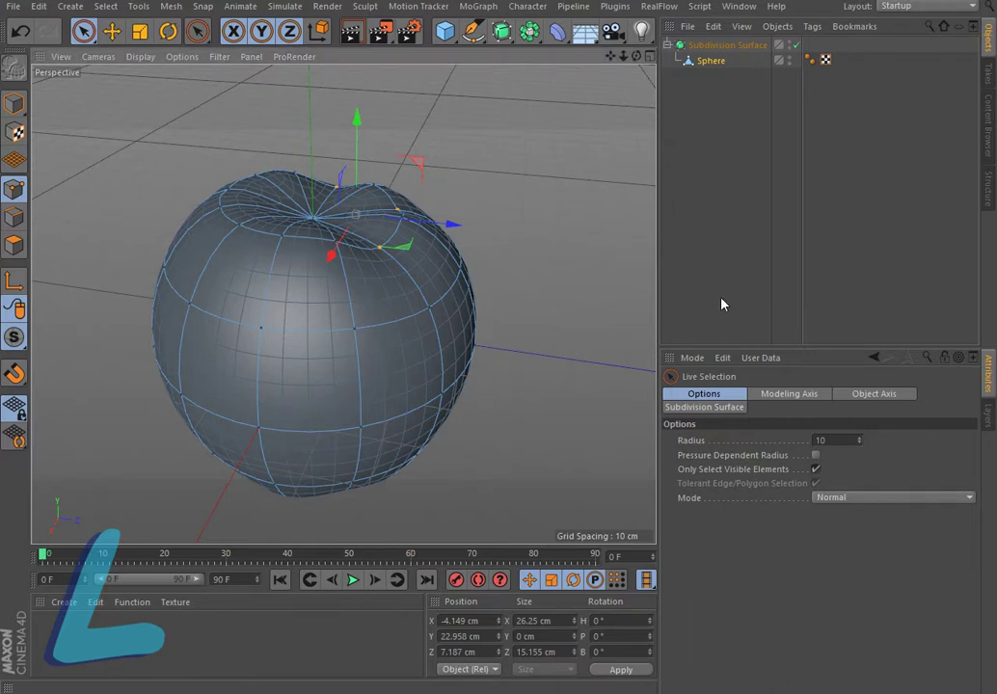
In the Right view, draw a three-point Bezier spline with the Pen, curving up and outward from the apple's top dimple as the stem path.
{"action": "left_click", "coordinate": [645, 55]}
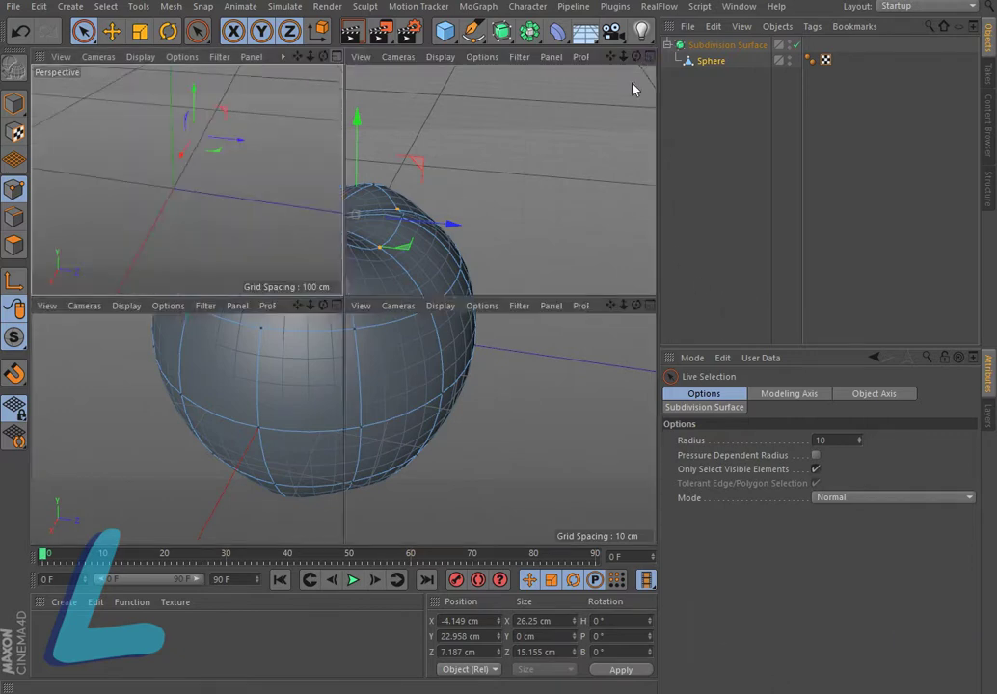
{"action": "left_click", "coordinate": [324, 305]}
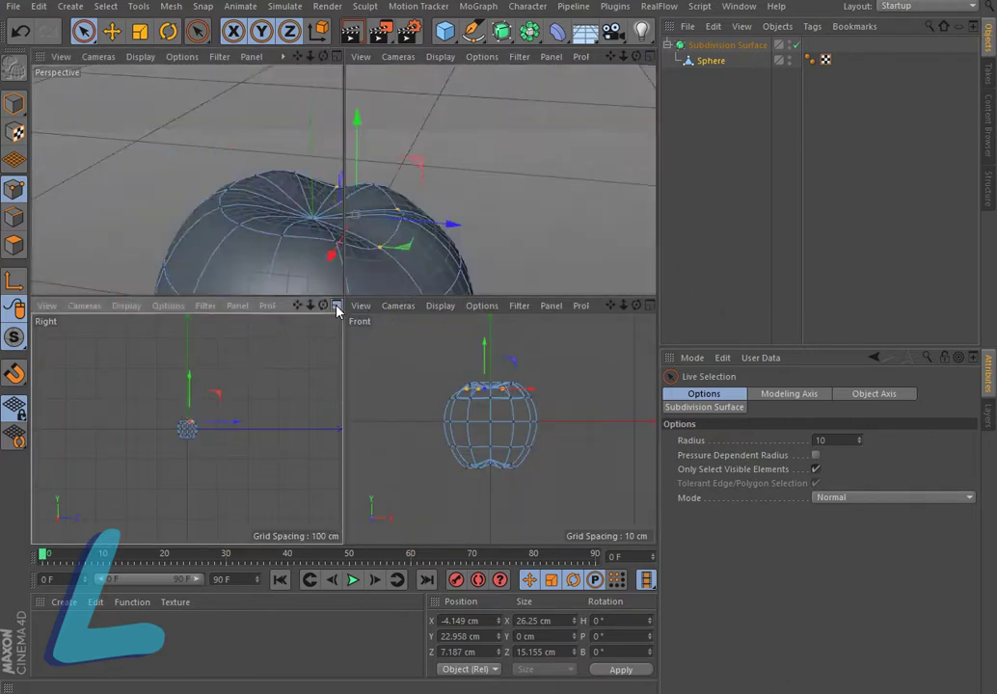
{"action": "scroll", "coordinate": [421, 326], "scroll_direction": "up", "scroll_amount": 10}
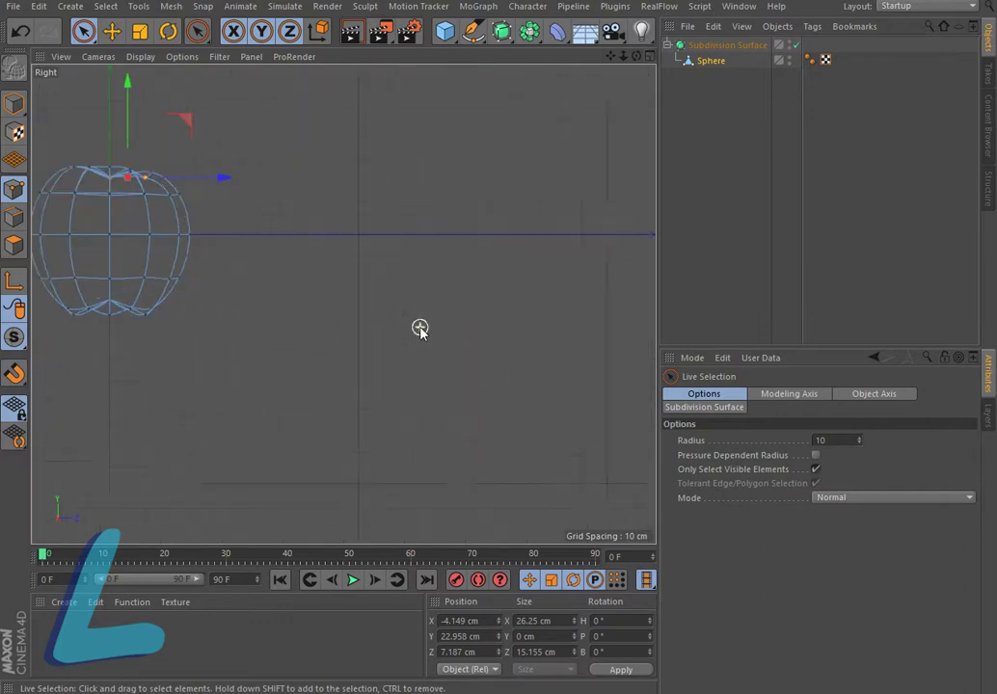
{"action": "left_click_drag", "start_coordinate": [610, 56], "coordinate": [901, 201]}
{"action": "scroll", "coordinate": [450, 134], "scroll_direction": "up", "scroll_amount": 3}
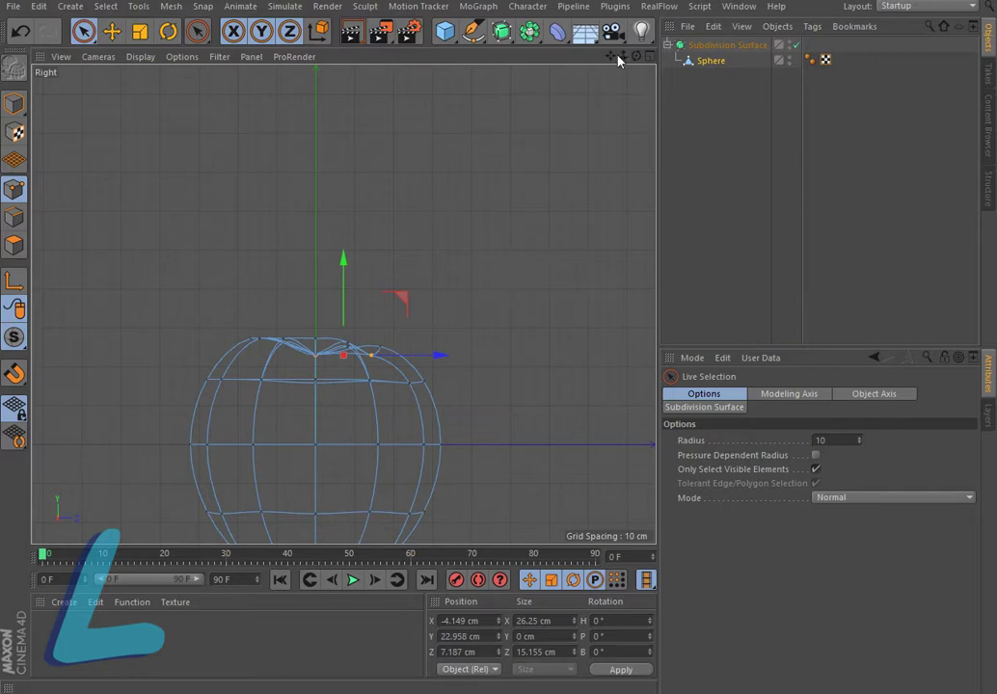
{"action": "left_click_drag", "start_coordinate": [610, 56], "coordinate": [340, 323]}
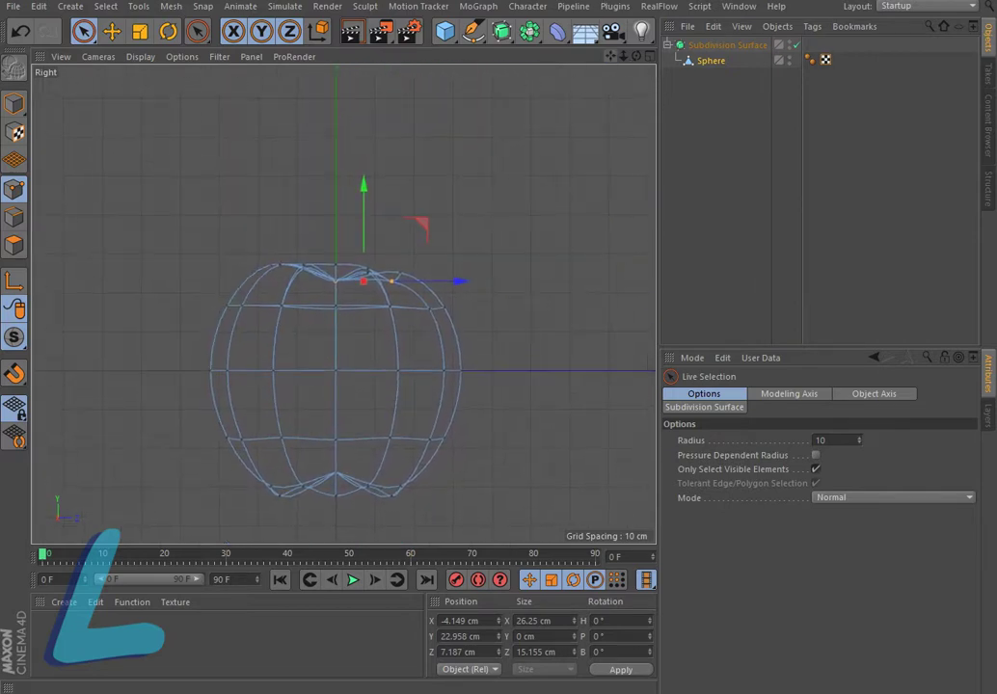
{"action": "left_click", "coordinate": [473, 30]}
{"action": "left_click", "coordinate": [485, 55]}
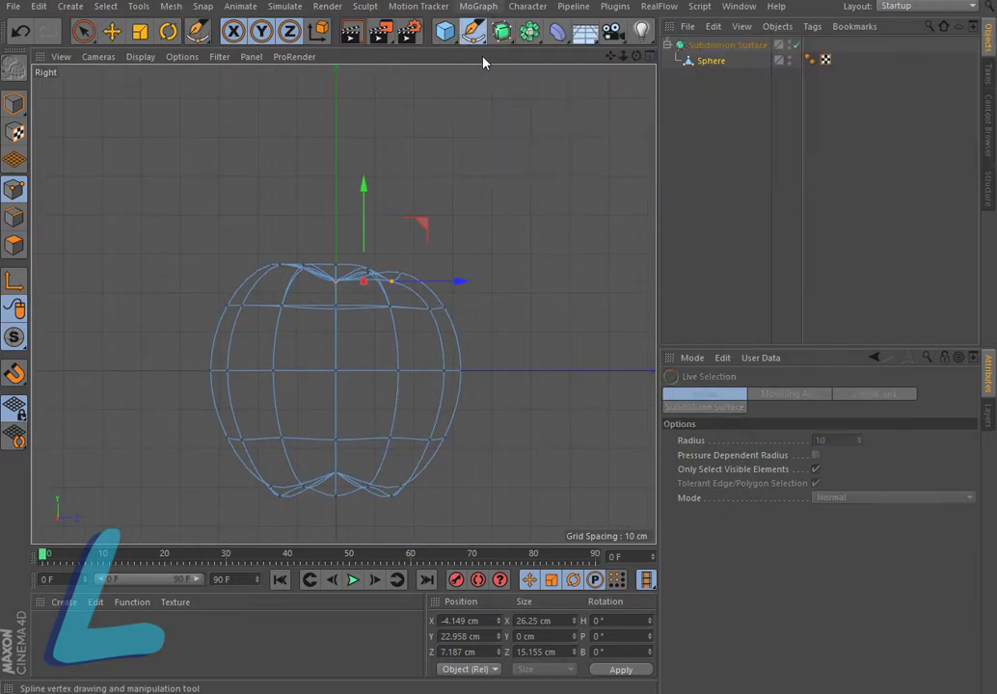
{"action": "left_click", "coordinate": [338, 283]}
{"action": "left_click_drag", "start_coordinate": [368, 216], "coordinate": [396, 221]}
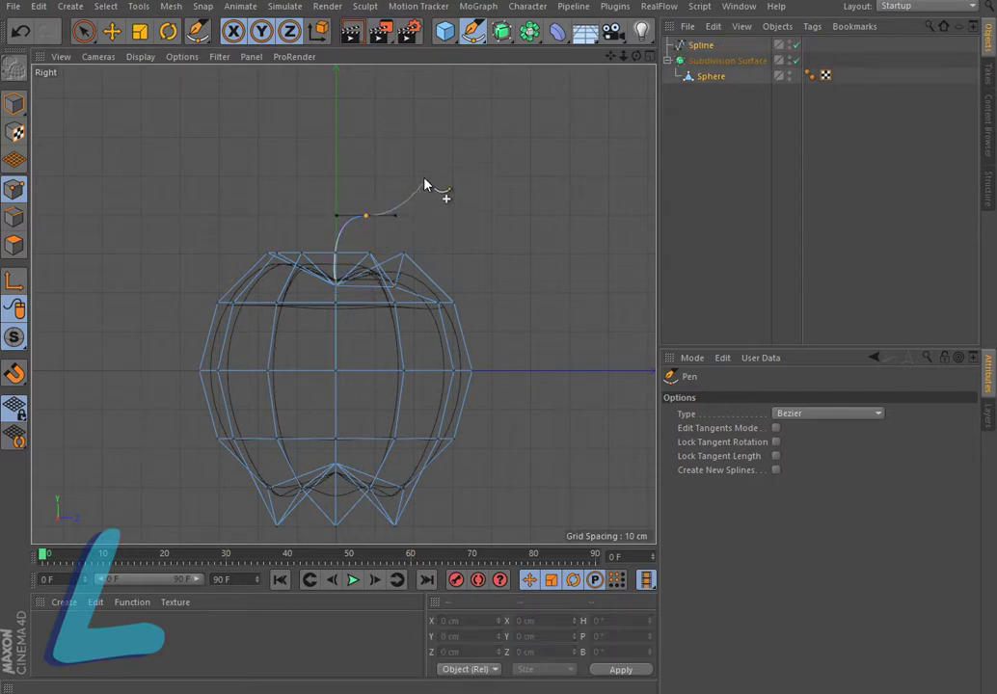
{"action": "left_click", "coordinate": [430, 146]}
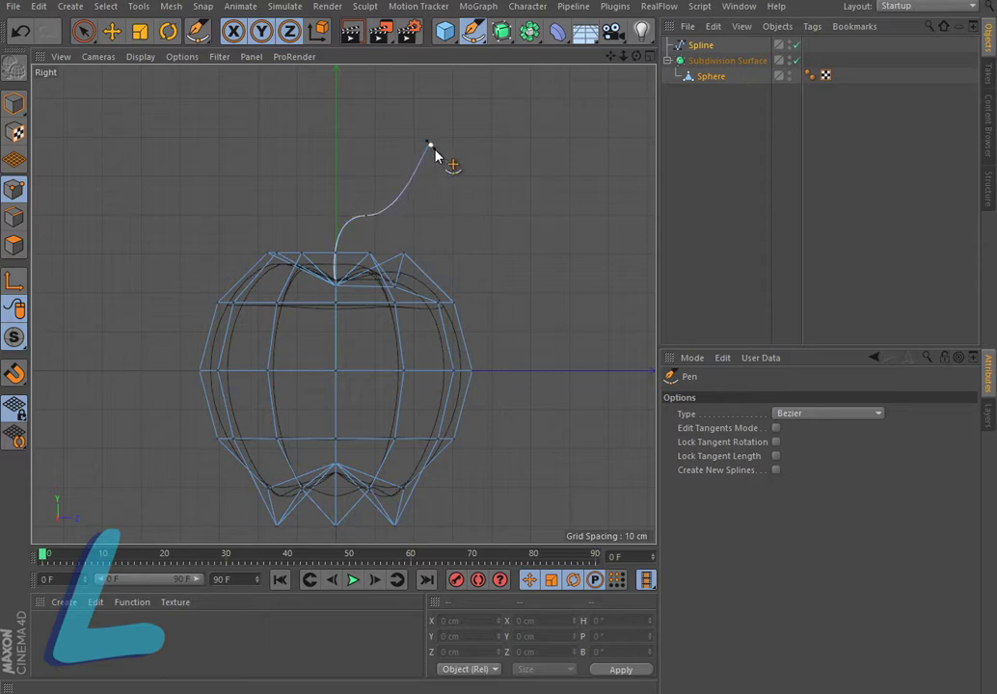
{"action": "right_click", "coordinate": [434, 154]}
{"action": "left_click", "coordinate": [439, 142]}
{"action": "left_click", "coordinate": [923, 641]}
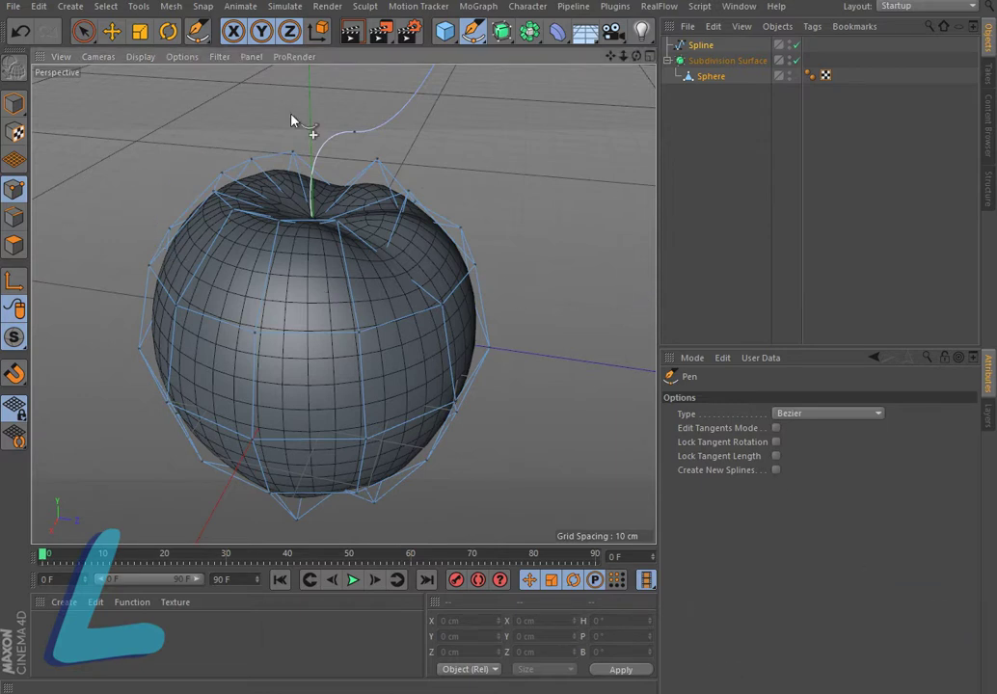
Add a Circle spline with a radius of 2 cm as the stem's cross-section.
{"action": "left_click", "coordinate": [83, 31]}
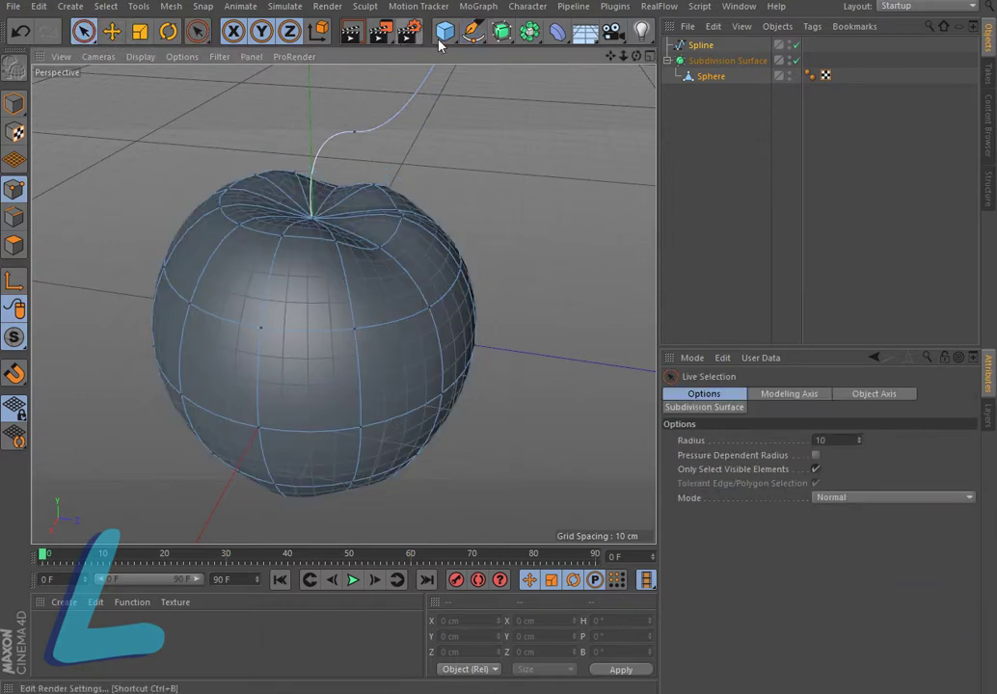
{"action": "left_click_drag", "start_coordinate": [473, 31], "coordinate": [610, 84]}
{"action": "double_click", "coordinate": [777, 455]}
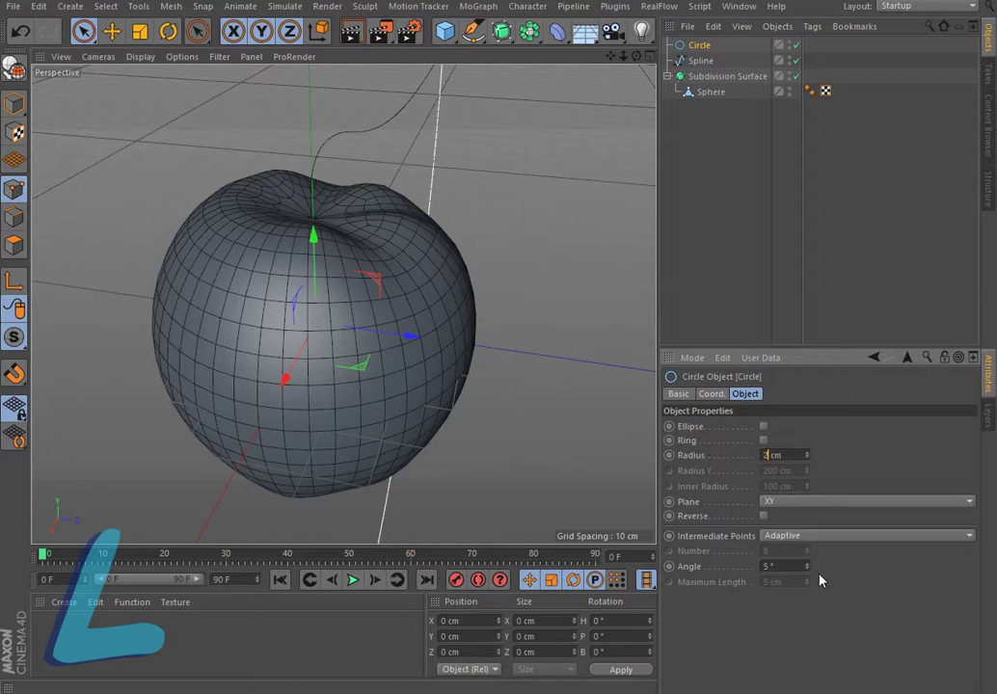
{"action": "key", "text": "Return"}
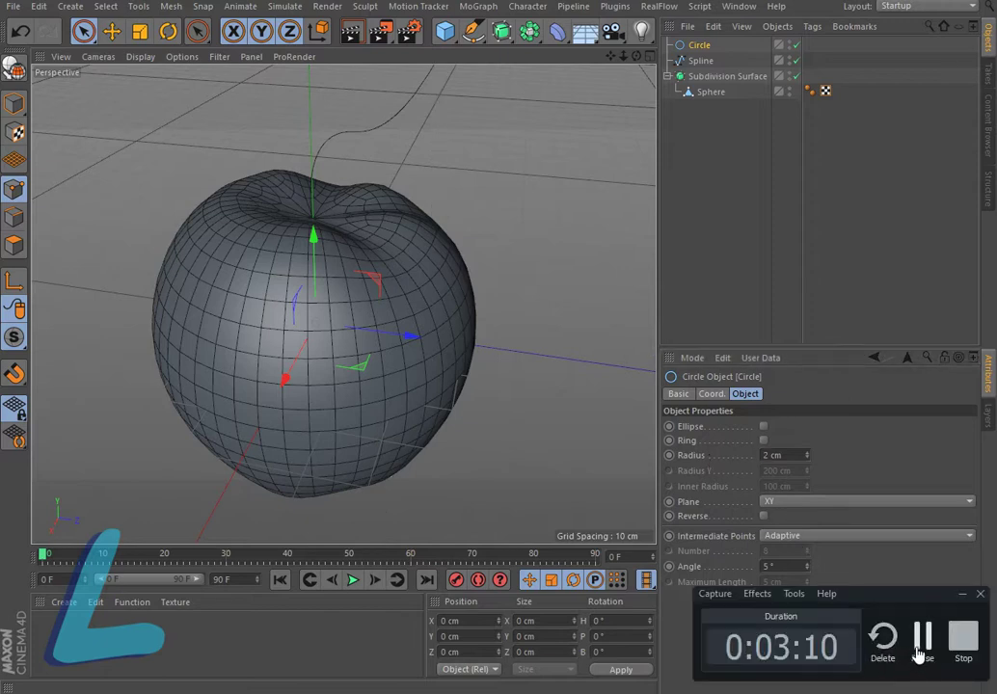
{"action": "left_click", "coordinate": [921, 646]}
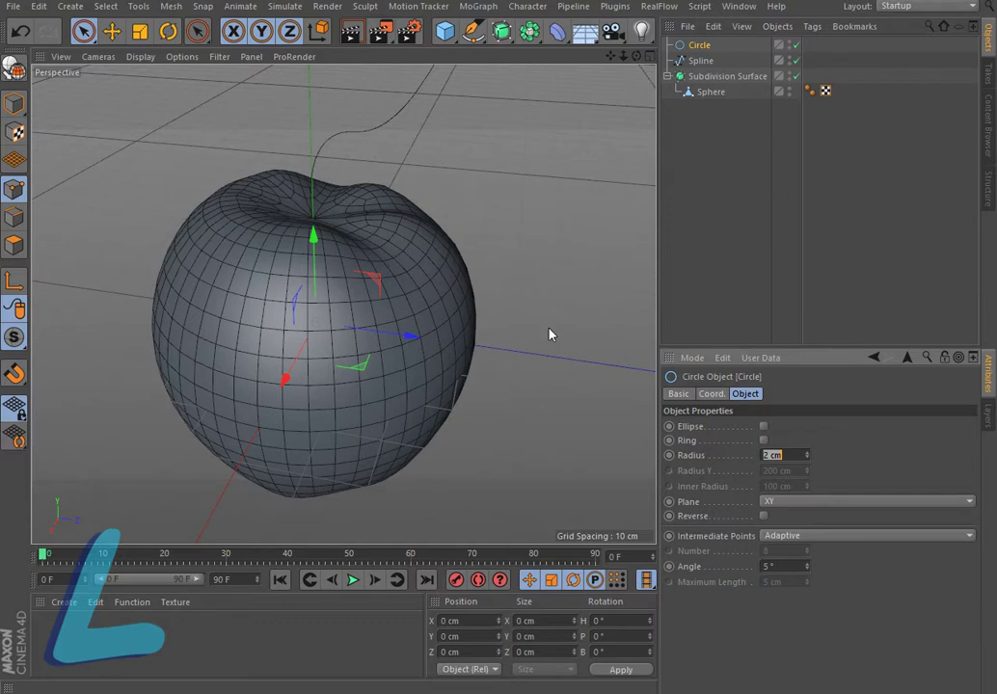
Add a Sweep generator and make the circle and the stem spline its children to form the stem.
{"action": "left_click", "coordinate": [505, 35]}
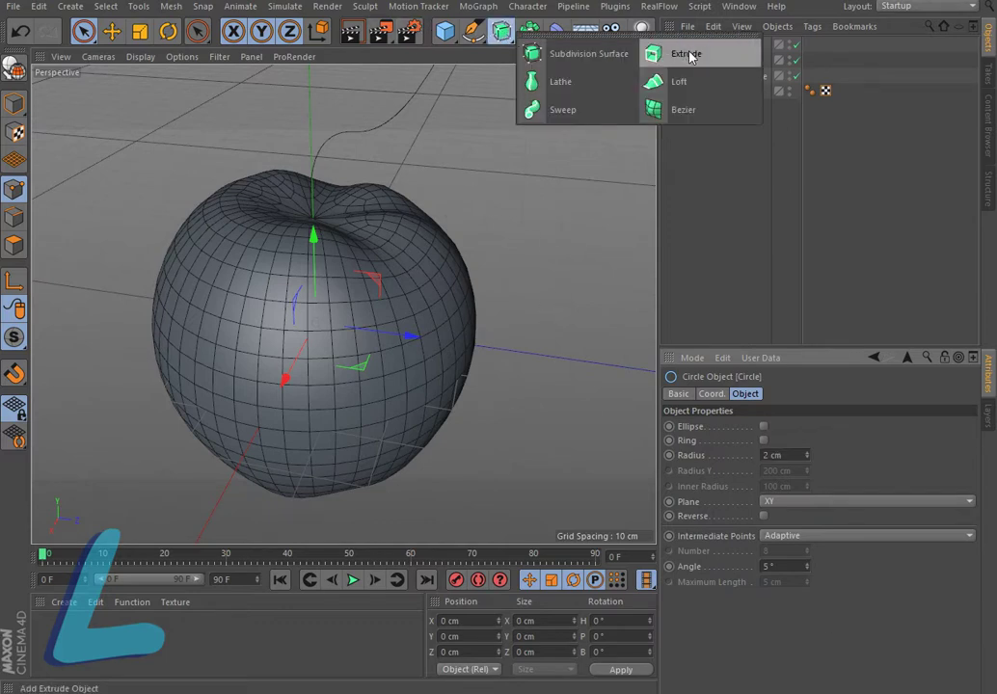
{"action": "left_click", "coordinate": [564, 107]}
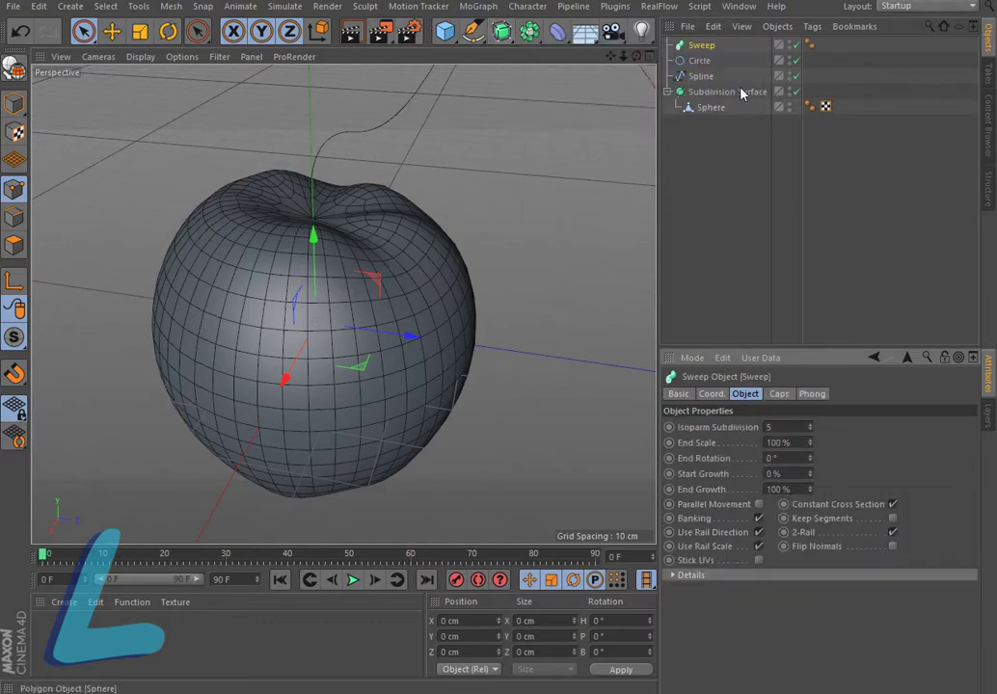
{"action": "left_click", "coordinate": [699, 62]}
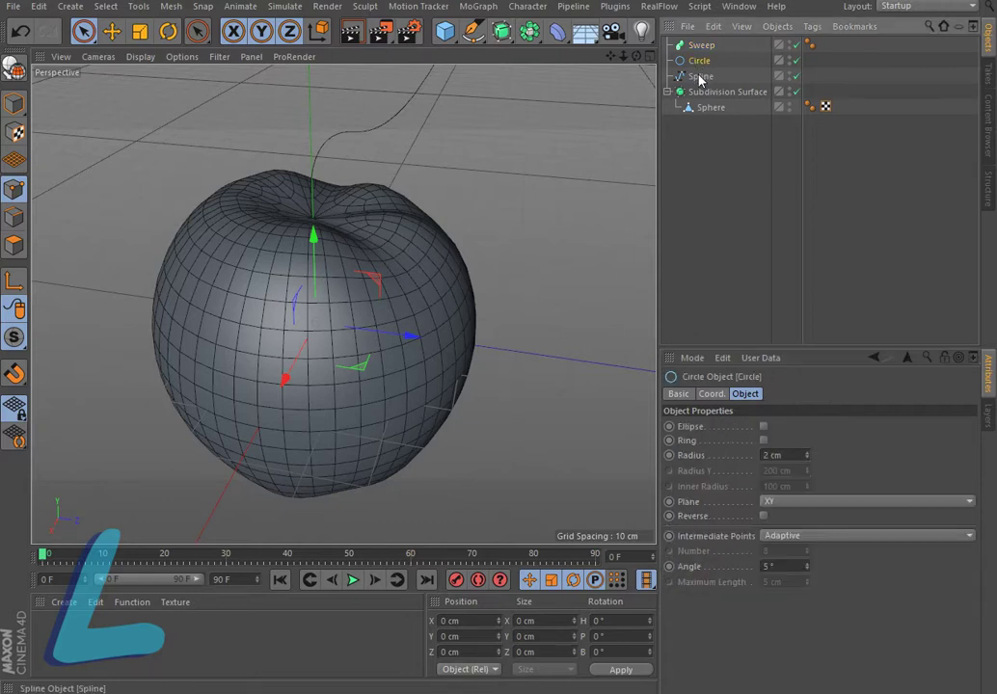
{"action": "left_click", "coordinate": [700, 75], "text": "ctrl"}
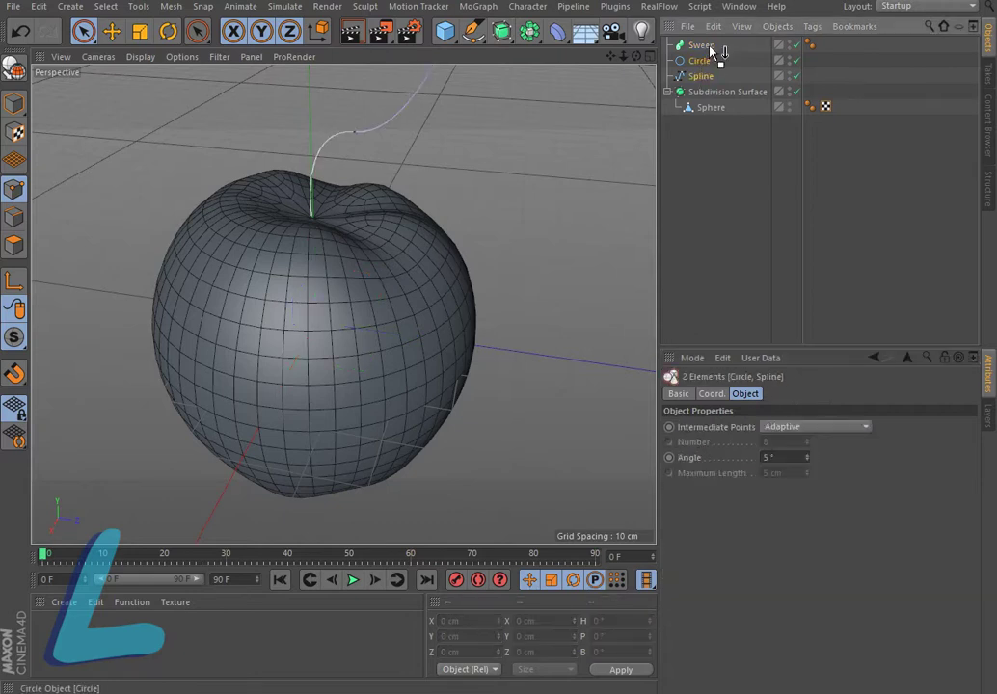
{"action": "left_click_drag", "start_coordinate": [712, 49], "coordinate": [714, 45]}
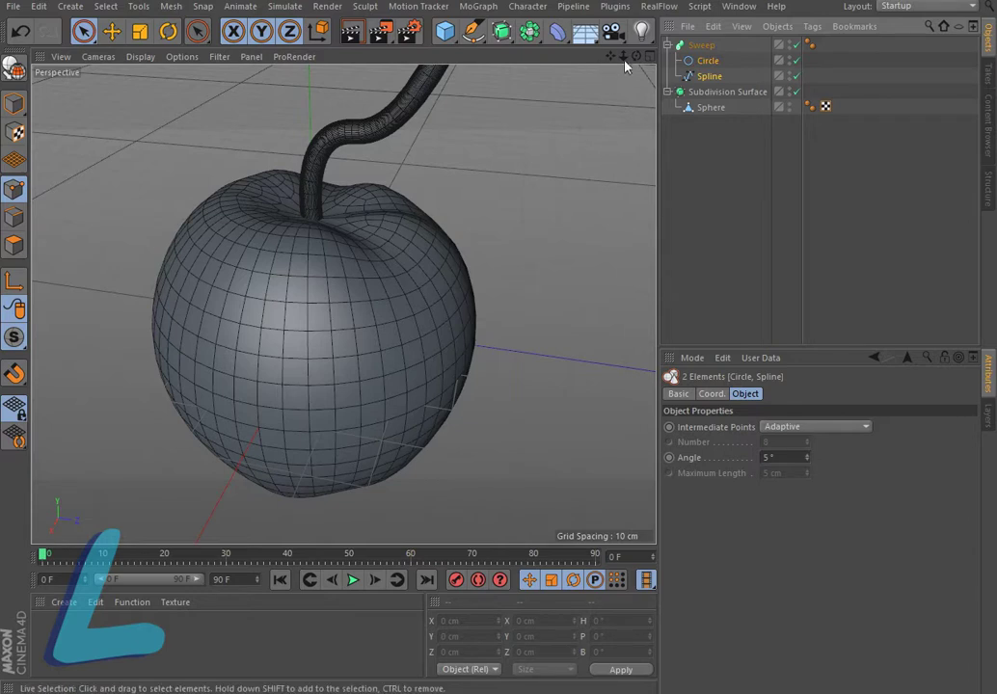
Switch the perspective view's display to Gouraud Shading without mesh lines.
{"action": "left_click_drag", "start_coordinate": [611, 57], "coordinate": [578, 137]}
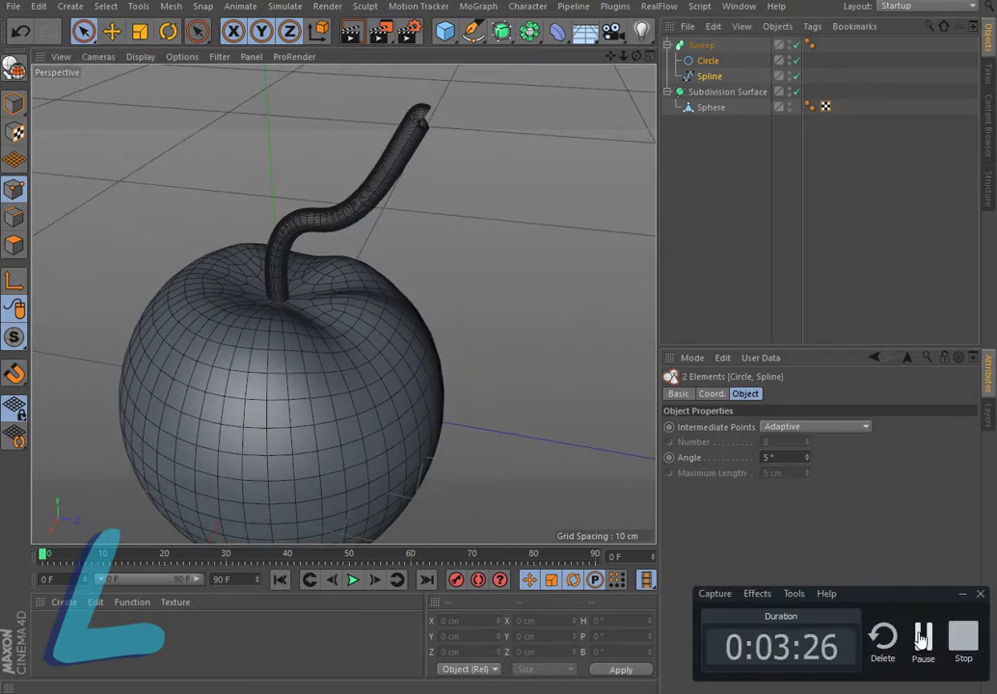
{"action": "left_click", "coordinate": [140, 56]}
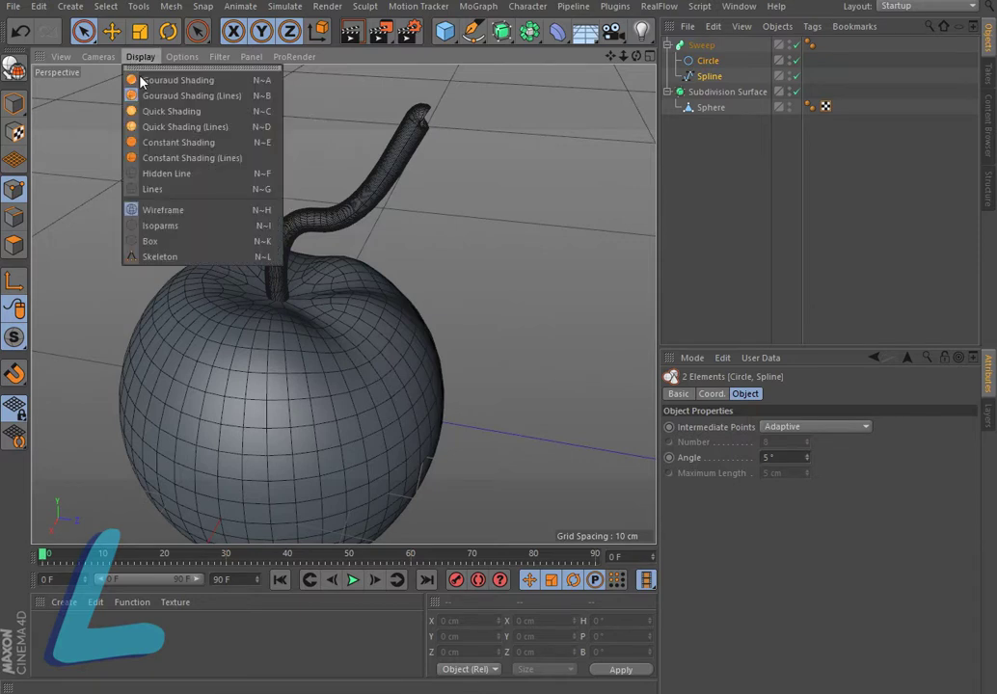
{"action": "left_click", "coordinate": [138, 81]}
Set the Sweep's end to Fillet Cap with 3 steps and a radius of 0.05 cm.
{"action": "left_click", "coordinate": [704, 46]}
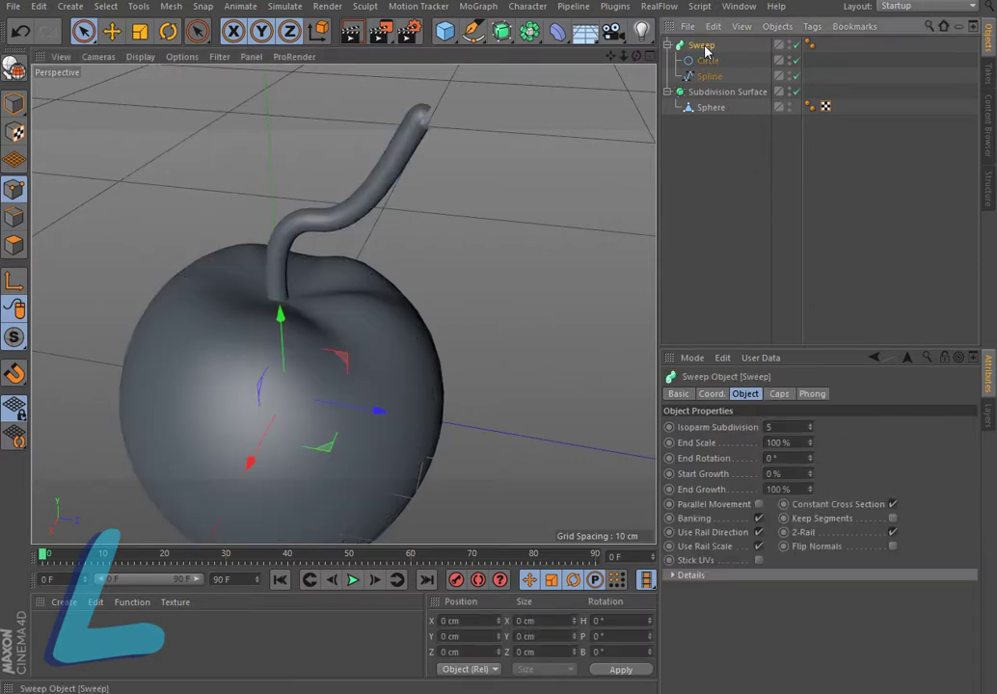
{"action": "left_click", "coordinate": [781, 394]}
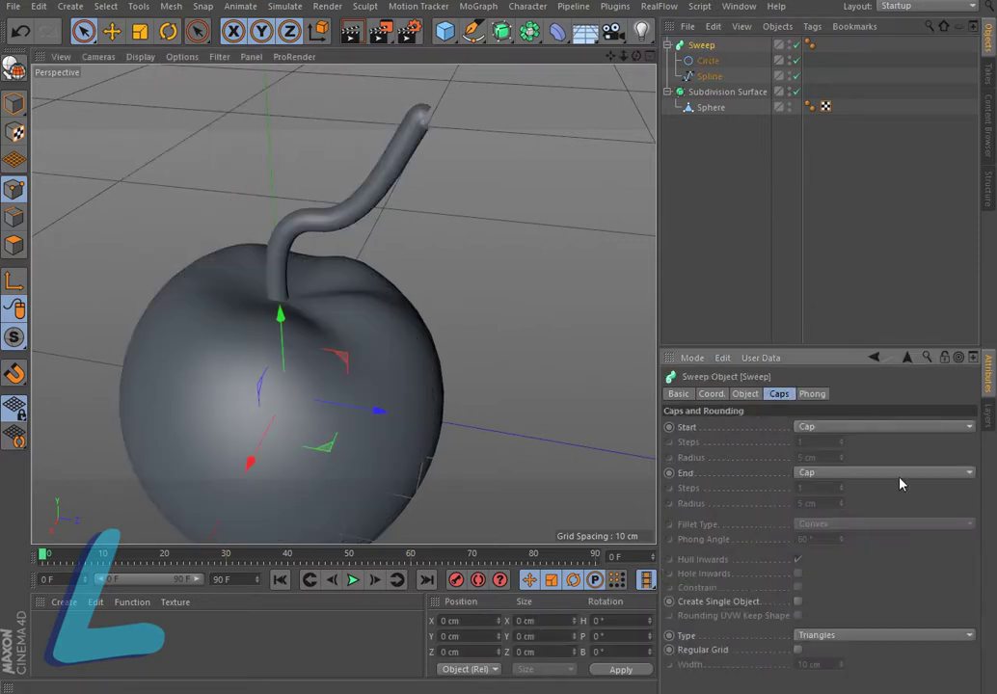
{"action": "left_click", "coordinate": [929, 475]}
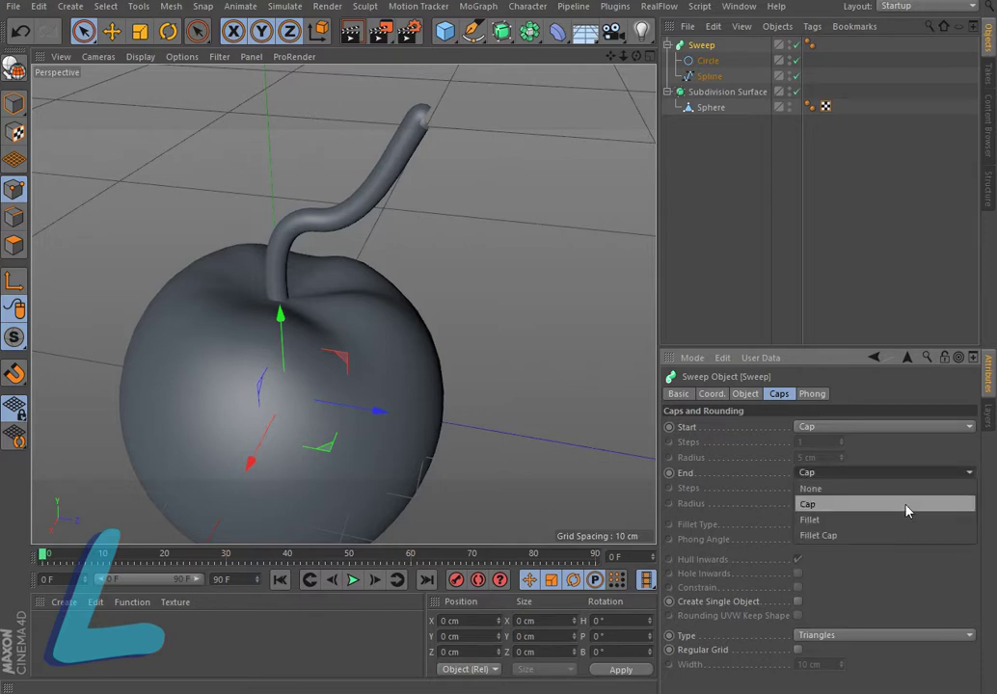
{"action": "left_click", "coordinate": [898, 536]}
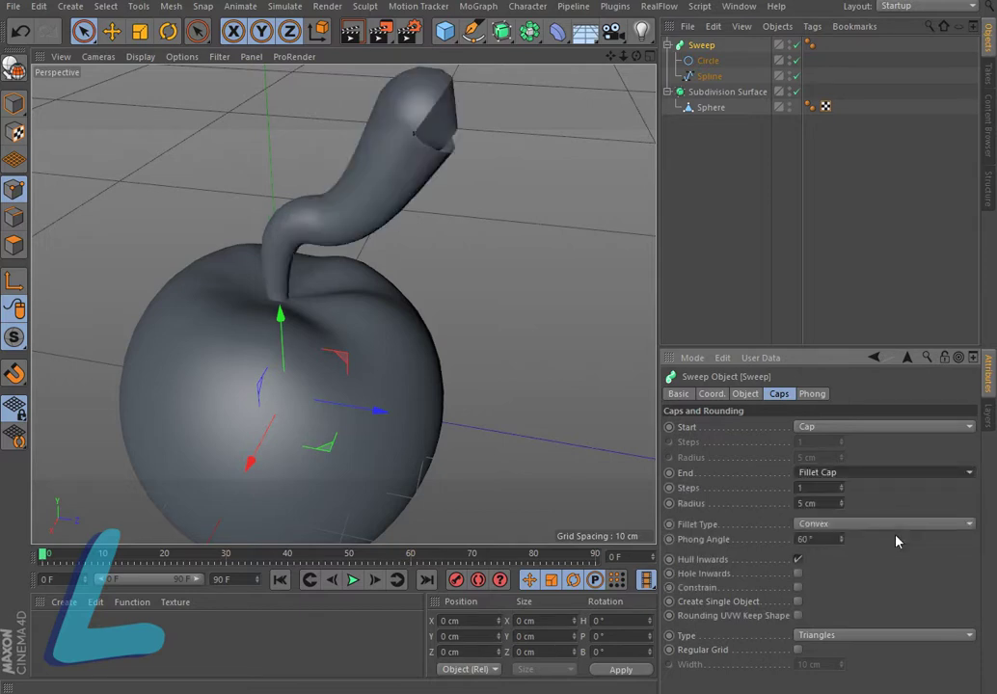
{"action": "left_click", "coordinate": [842, 505]}
{"action": "left_click", "coordinate": [842, 505]}
{"action": "left_click", "coordinate": [841, 505]}
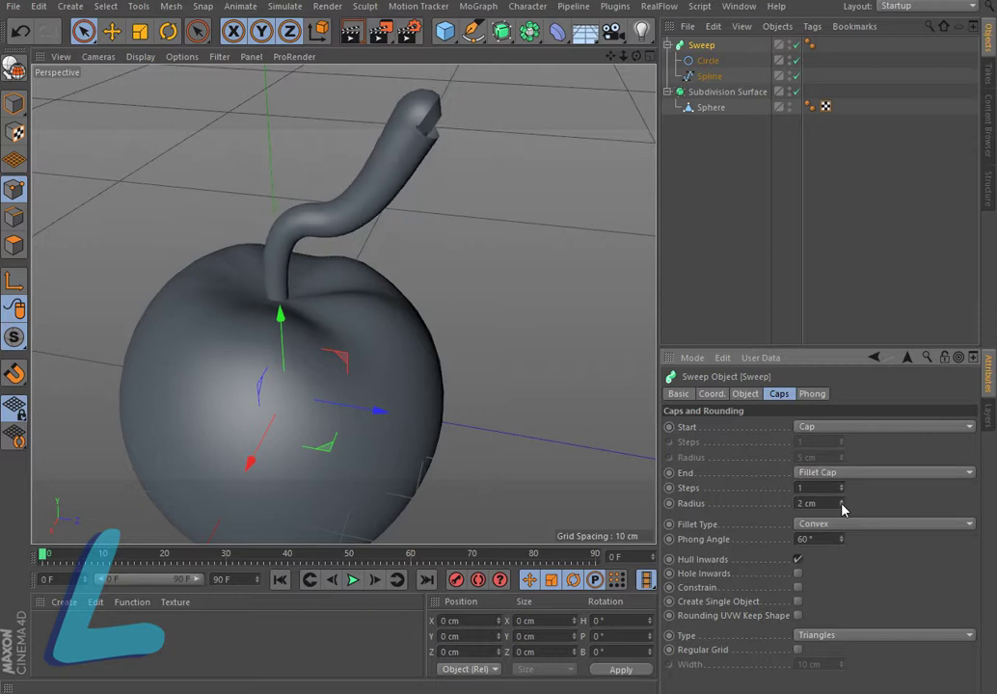
{"action": "left_click", "coordinate": [842, 506]}
{"action": "left_click", "coordinate": [842, 505]}
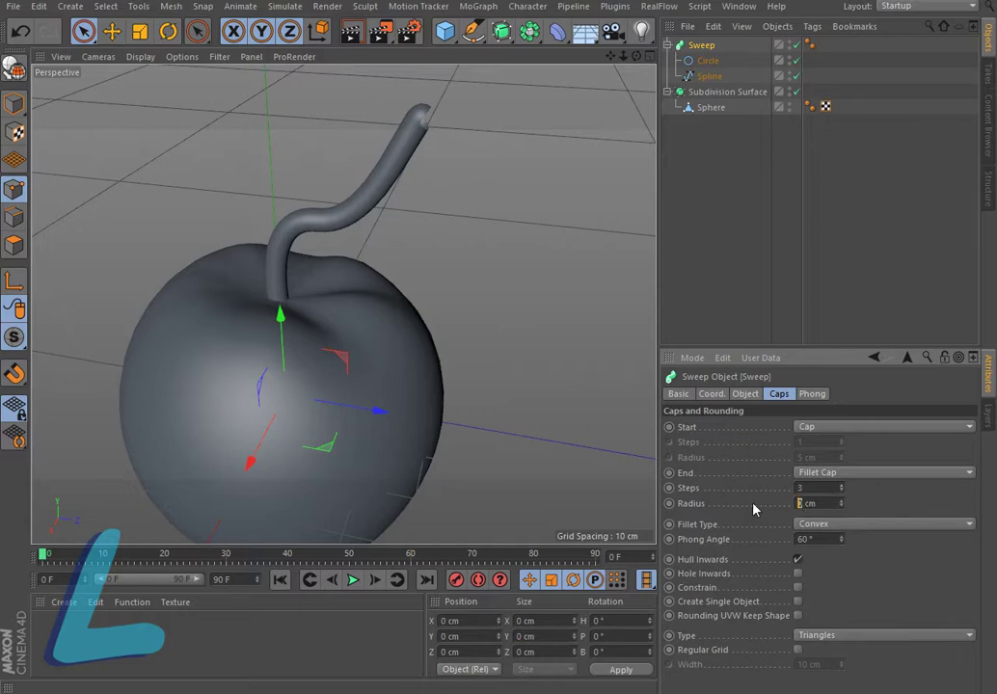
{"action": "type", "text": "0.05"}
{"action": "key", "text": "Return"}
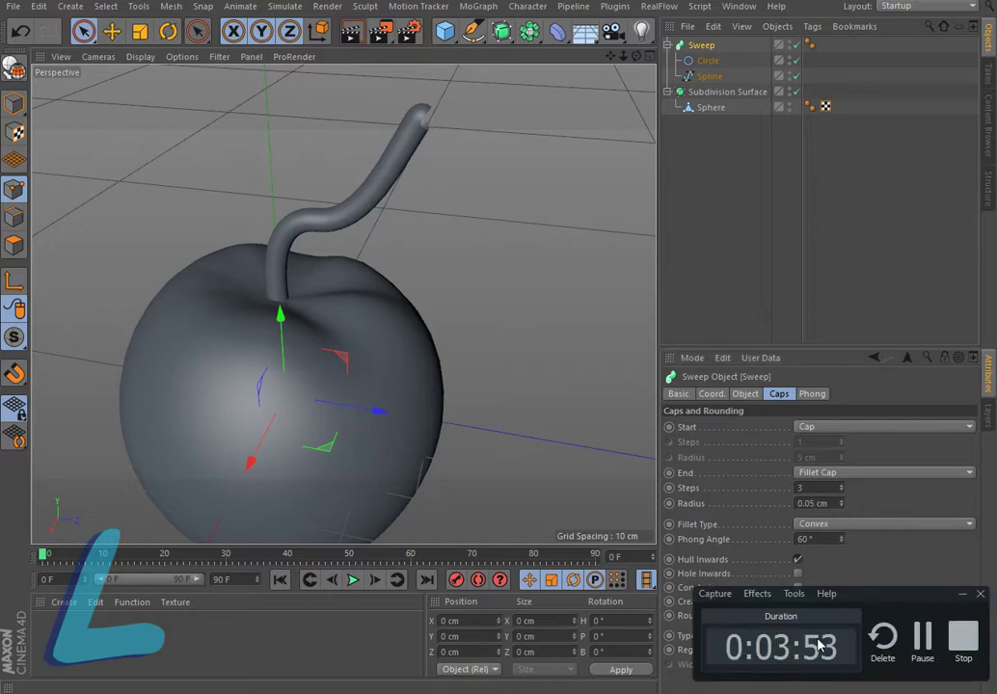
Lower the start point of the Sweep's Scale curve to about 0.6 to thin the stem where it meets the apple.
{"action": "left_click", "coordinate": [923, 649]}
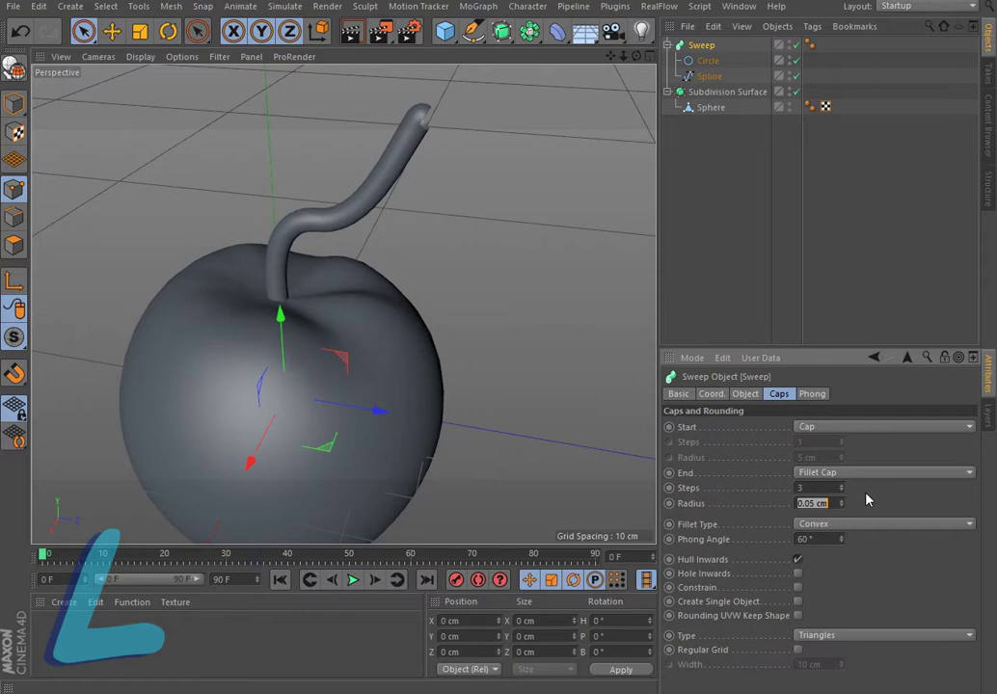
{"action": "double_click", "coordinate": [811, 488]}
{"action": "left_click", "coordinate": [745, 394]}
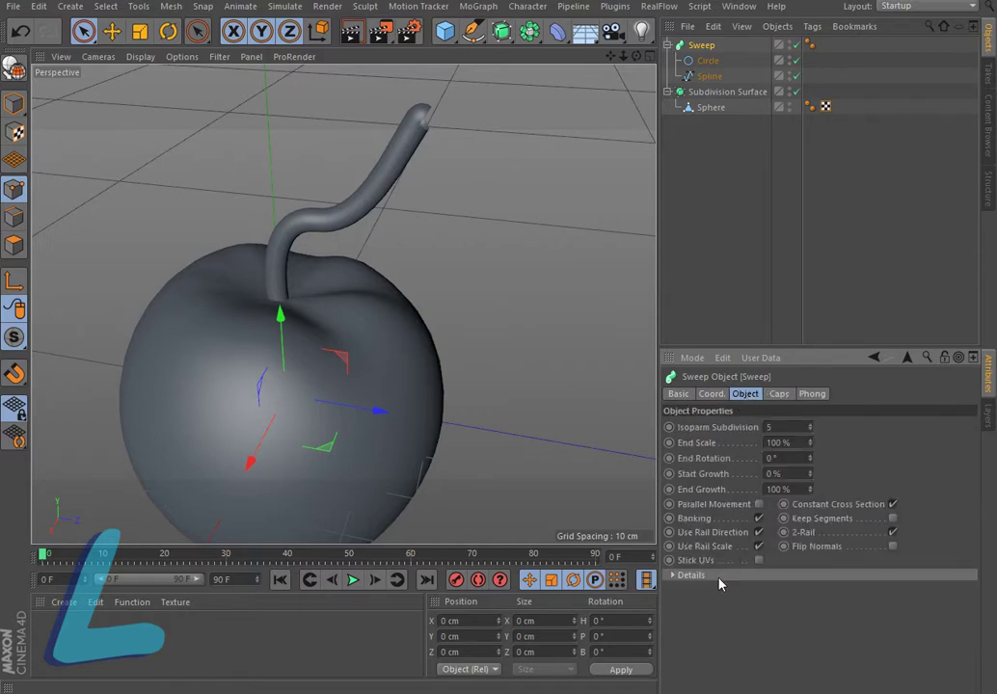
{"action": "left_click", "coordinate": [674, 576]}
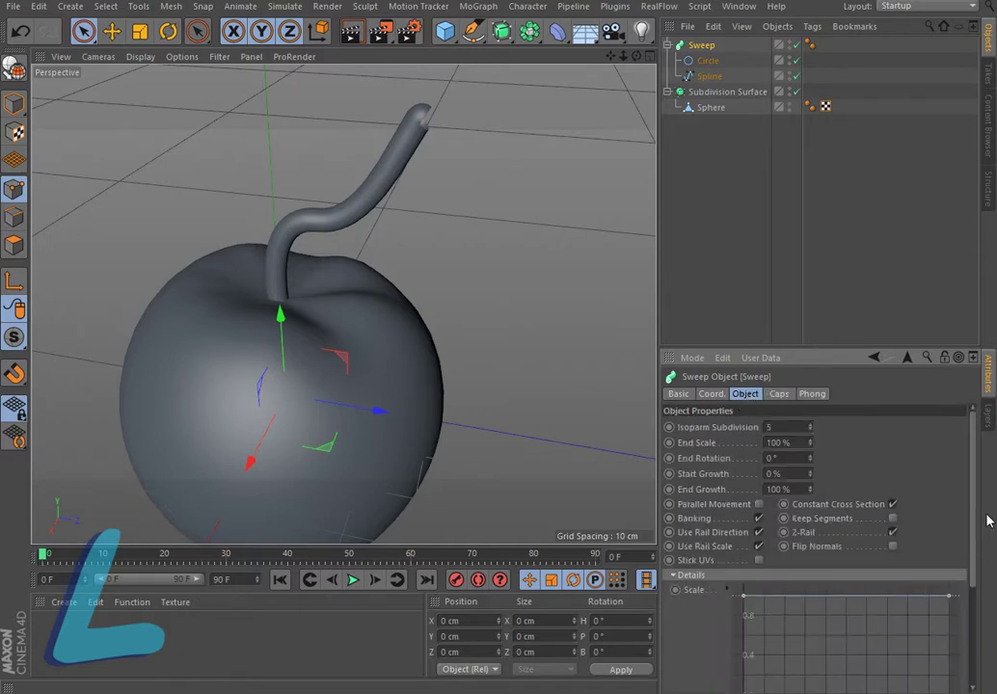
{"action": "left_click_drag", "start_coordinate": [974, 548], "coordinate": [973, 627]}
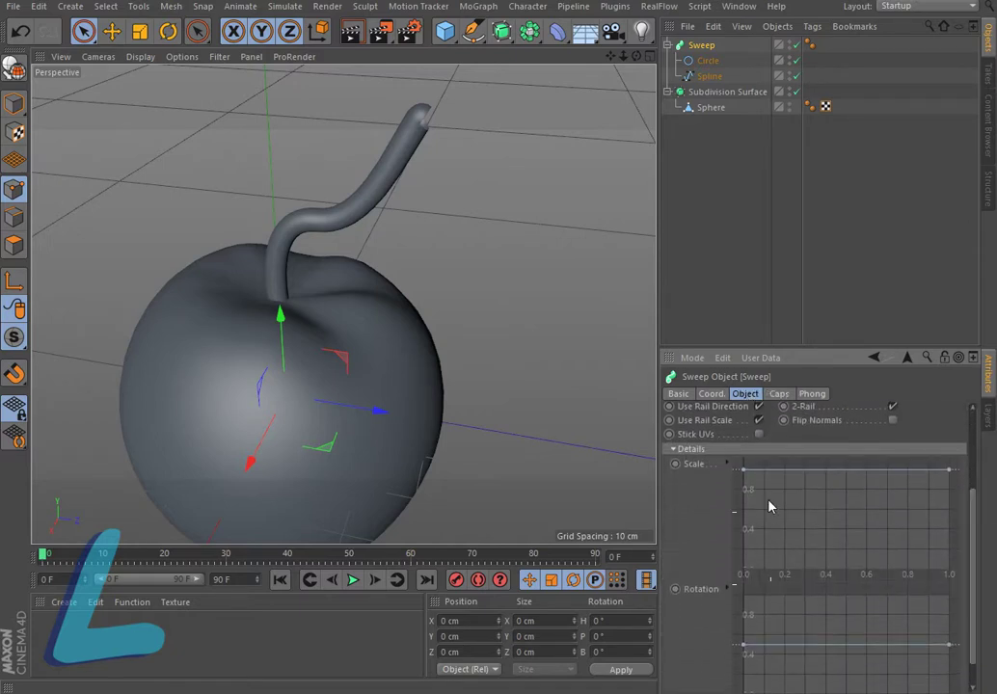
{"action": "left_click_drag", "start_coordinate": [743, 472], "coordinate": [748, 510]}
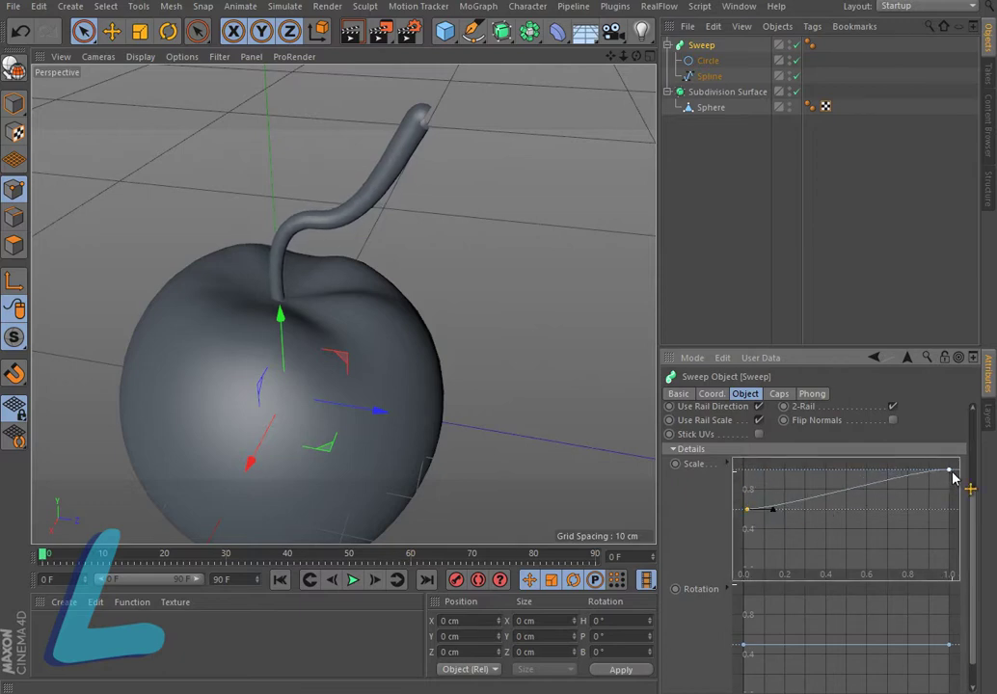
{"action": "mouse_move", "coordinate": [950, 472]}
{"action": "left_mouse_down"}
{"action": "mouse_move", "coordinate": [960, 492]}
{"action": "mouse_move", "coordinate": [953, 507]}
{"action": "mouse_move", "coordinate": [951, 474]}
{"action": "left_mouse_up"}
{"action": "left_click", "coordinate": [950, 472]}
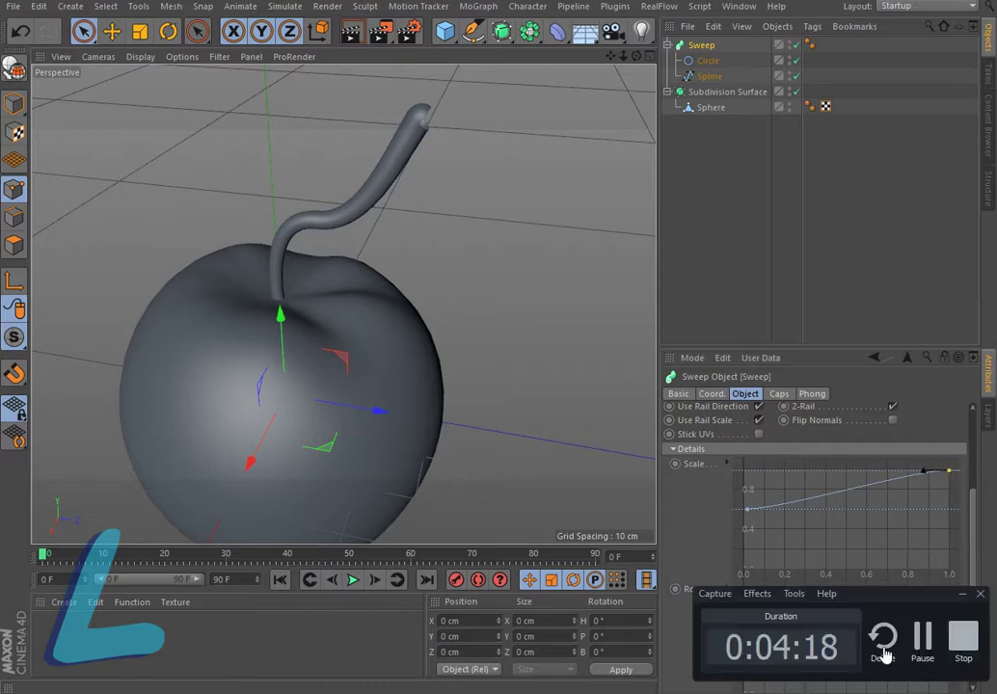
Lower the Scale curve's end point to nearly the start point's height and pull its tangent upward to arch the curve before the tip.
{"action": "left_click", "coordinate": [926, 654]}
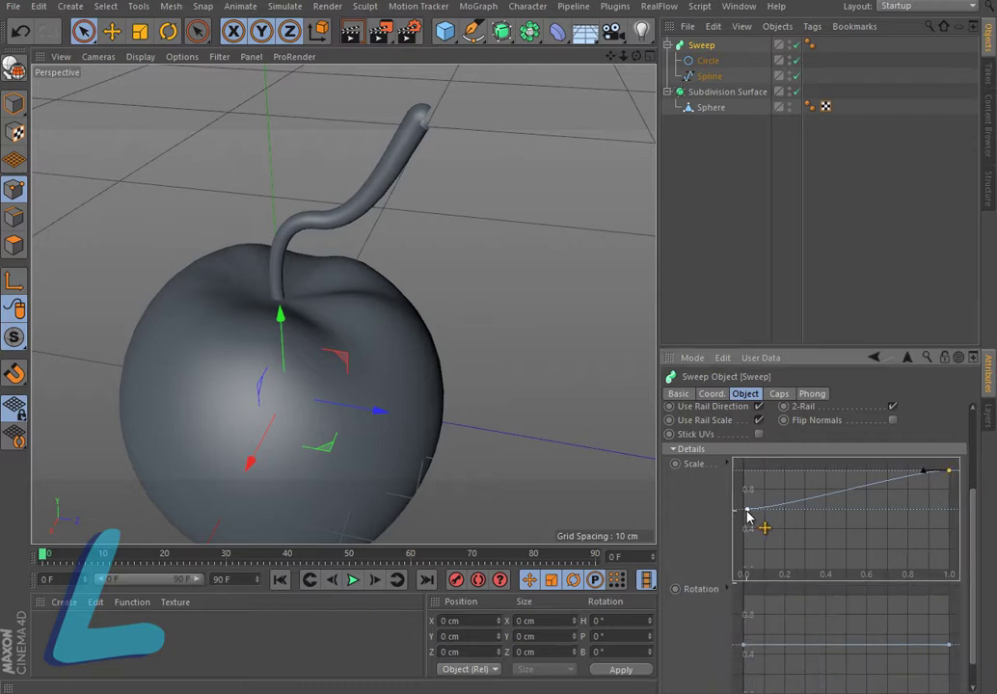
{"action": "mouse_move", "coordinate": [746, 516]}
{"action": "left_mouse_down"}
{"action": "mouse_move", "coordinate": [751, 545]}
{"action": "mouse_move", "coordinate": [758, 511]}
{"action": "mouse_move", "coordinate": [745, 510]}
{"action": "left_mouse_up"}
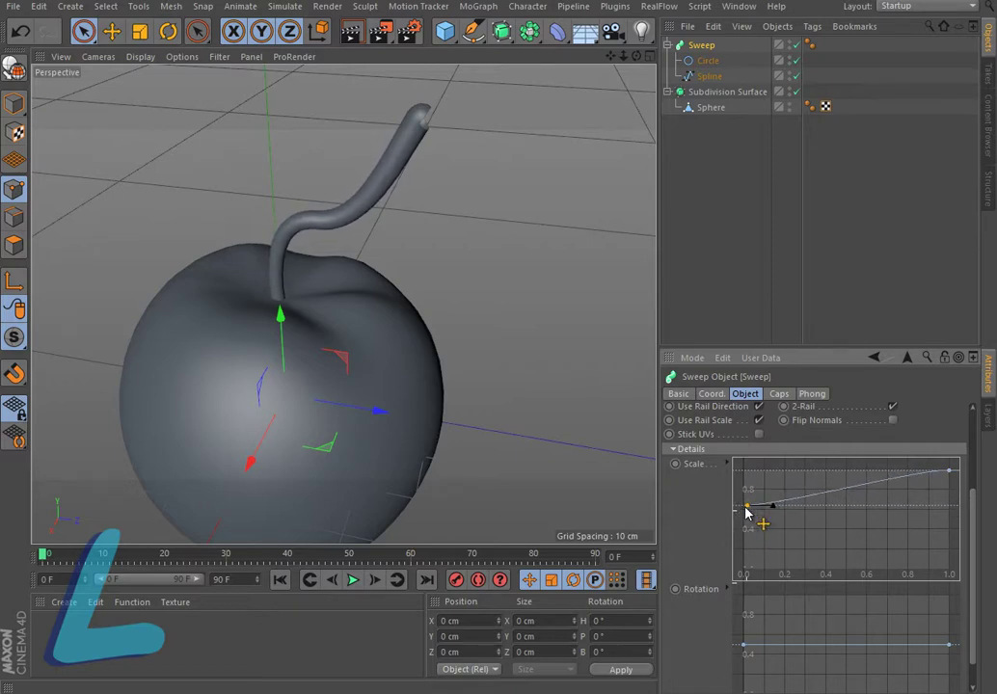
{"action": "left_click_drag", "start_coordinate": [949, 473], "coordinate": [943, 511]}
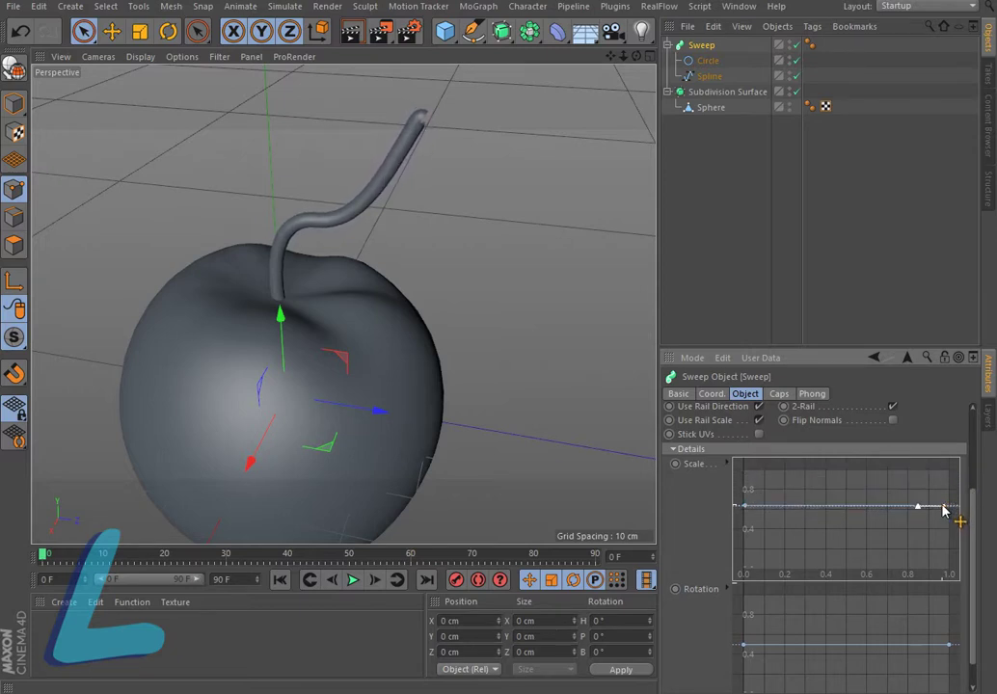
{"action": "left_click", "coordinate": [759, 692]}
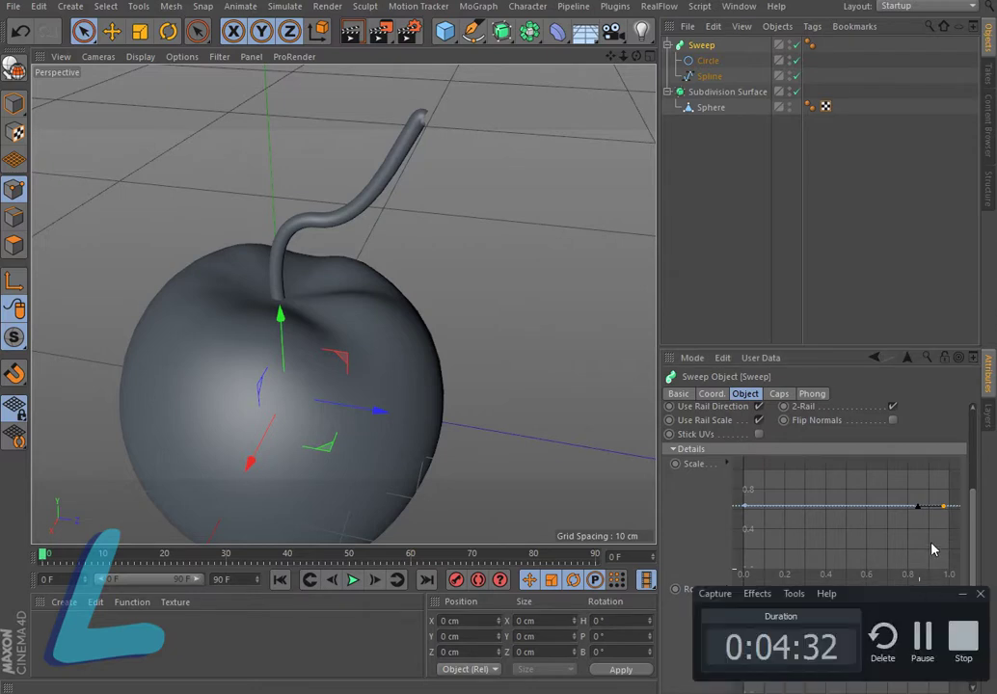
{"action": "left_click_drag", "start_coordinate": [943, 508], "coordinate": [929, 478]}
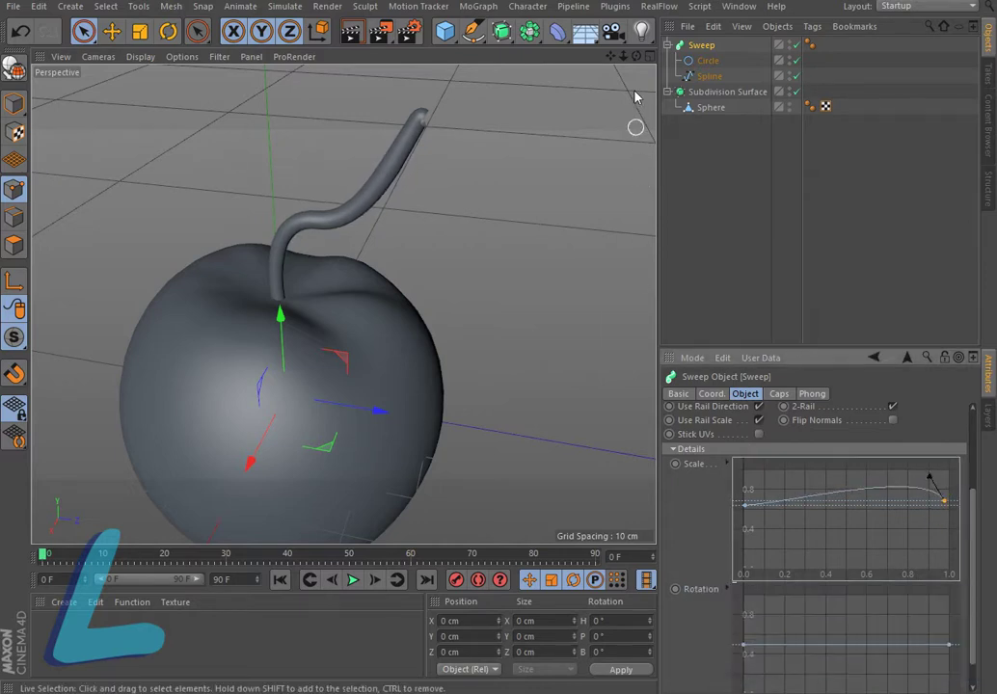
In the Right view, move the stem spline's tip point toward the apple's axis, to about 19.2 cm on Z.
{"action": "left_click", "coordinate": [651, 57]}
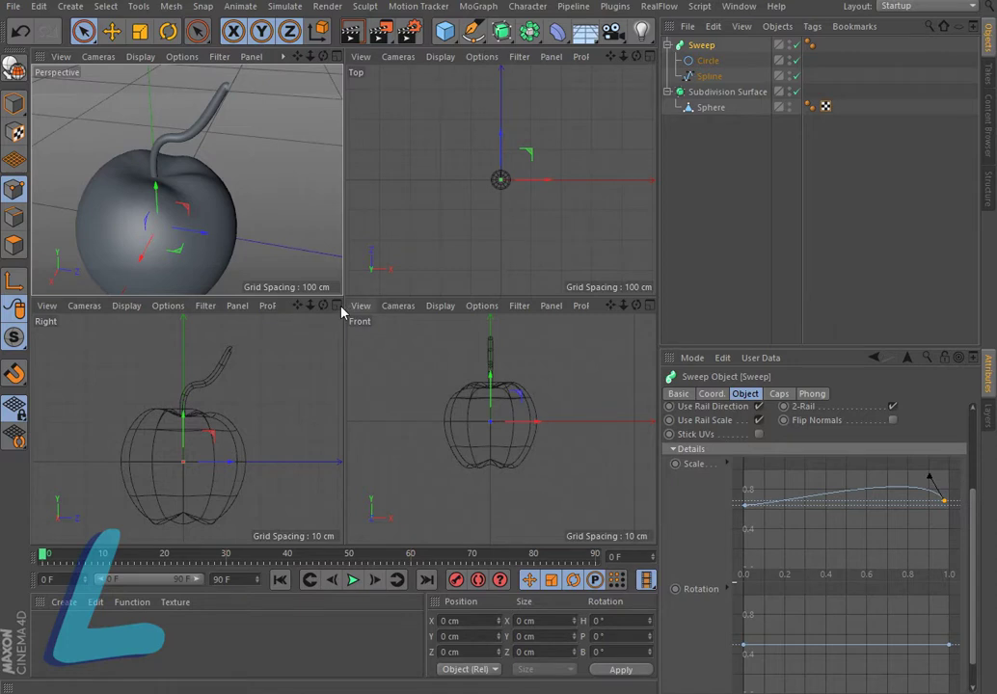
{"action": "middle_click", "coordinate": [338, 316]}
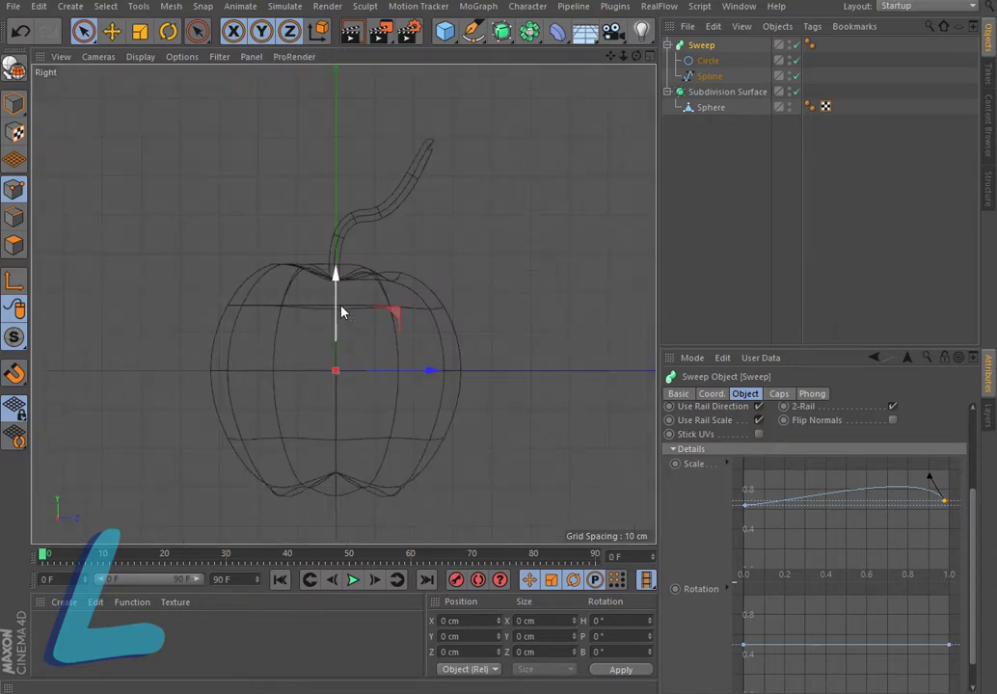
{"action": "left_click", "coordinate": [15, 192]}
{"action": "left_click", "coordinate": [707, 76]}
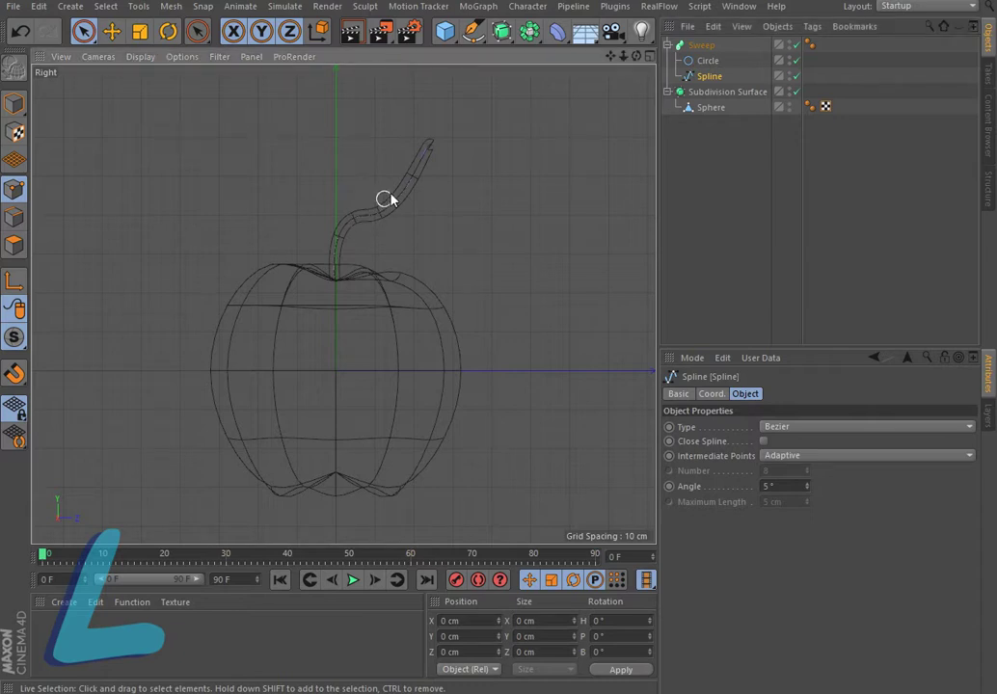
{"action": "left_click", "coordinate": [432, 145]}
{"action": "left_click", "coordinate": [432, 145]}
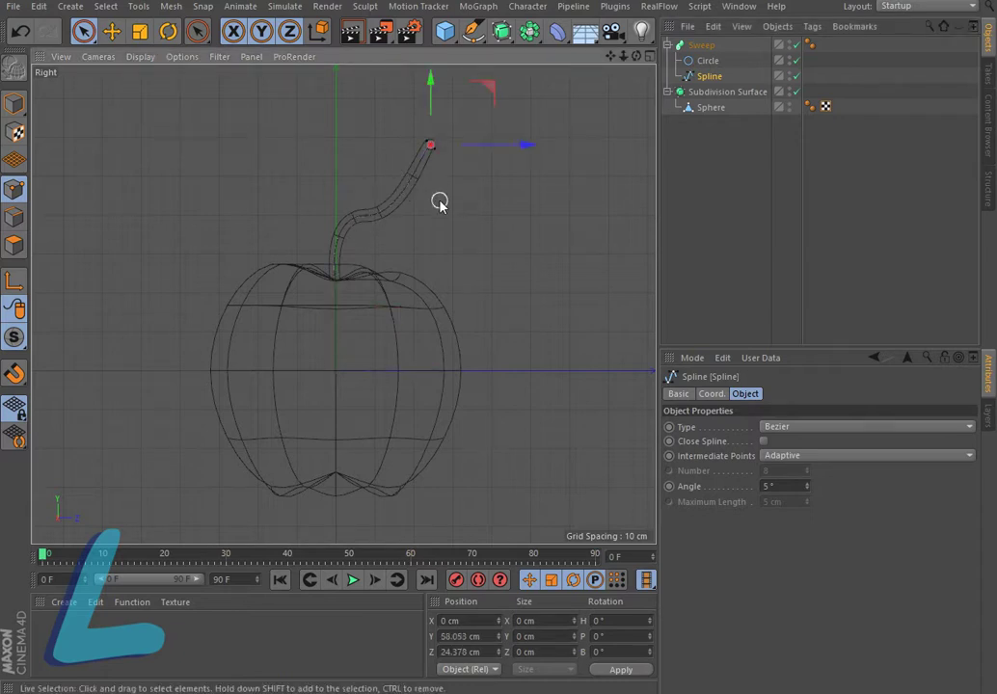
{"action": "left_click_drag", "start_coordinate": [521, 147], "coordinate": [500, 164]}
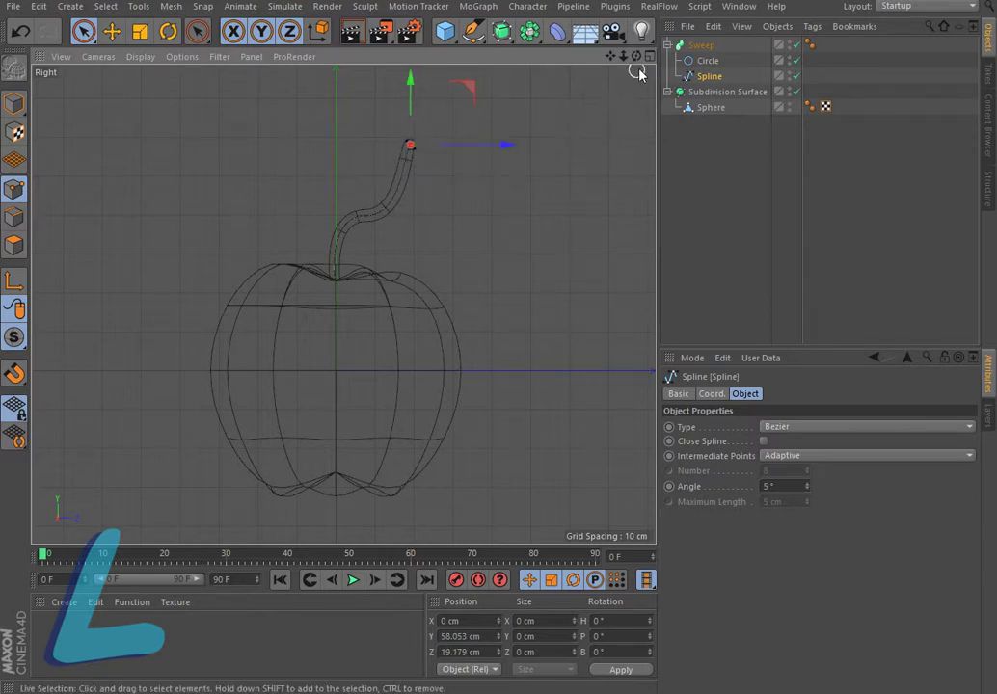
Reshape the upper bend of the stem spline in the Right view of the four-view layout.
{"action": "key", "text": "F5"}
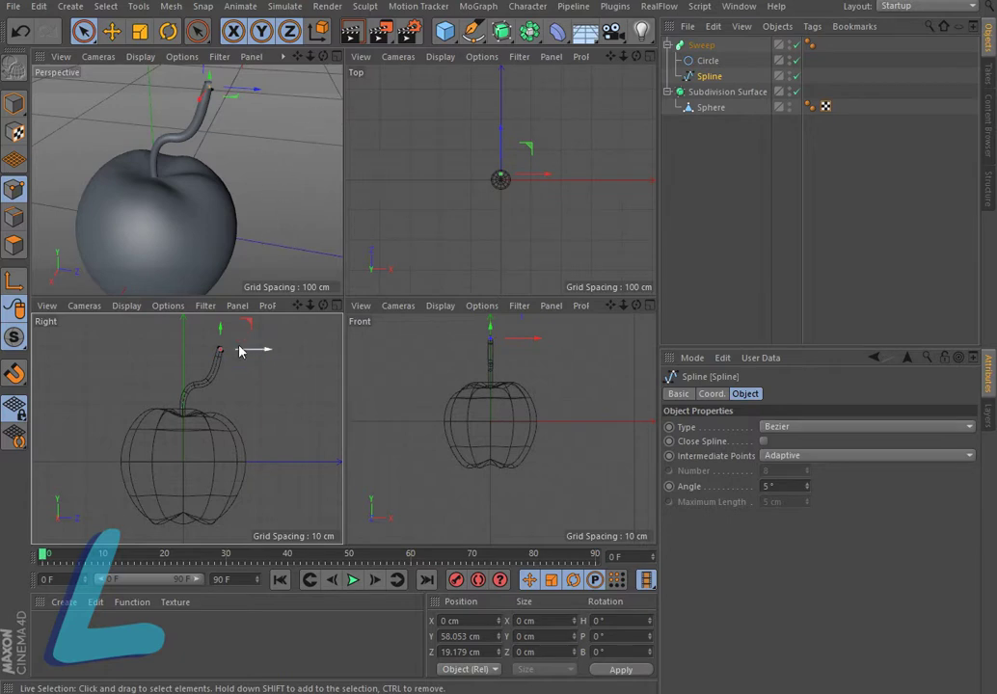
{"action": "left_click_drag", "start_coordinate": [220, 349], "coordinate": [250, 388]}
{"action": "left_click", "coordinate": [219, 370]}
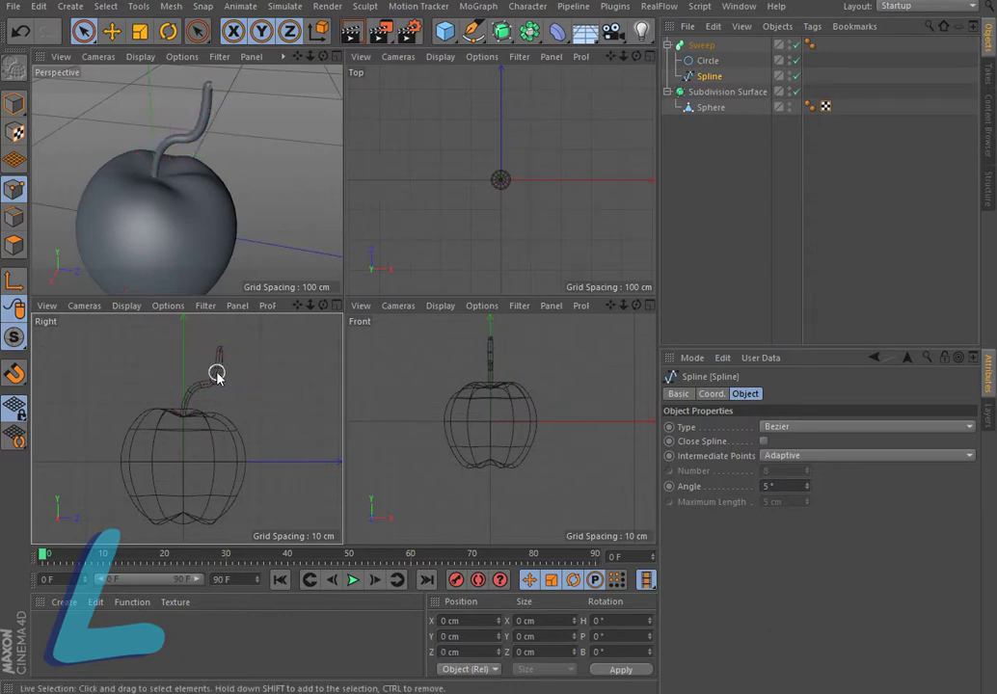
{"action": "left_click", "coordinate": [220, 350]}
{"action": "key", "text": "space"}
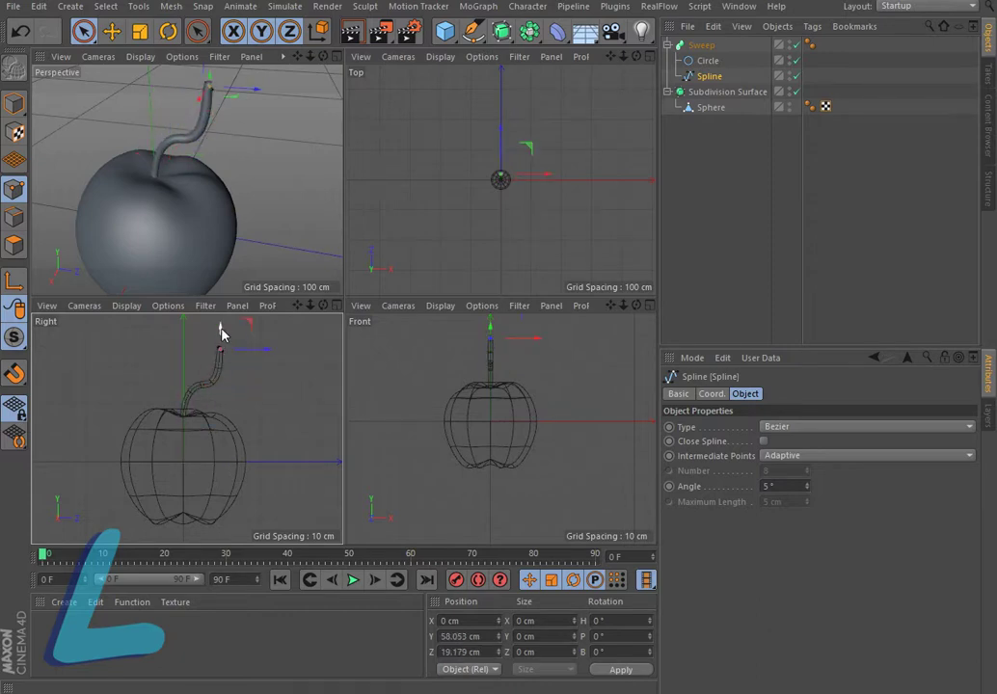
Move the stem spline's tip point down and outward to about Y 44 cm and Z 27.6 cm, and return to the perspective view.
{"action": "left_click_drag", "start_coordinate": [220, 333], "coordinate": [280, 388]}
{"action": "key", "text": "space"}
{"action": "key", "text": "space"}
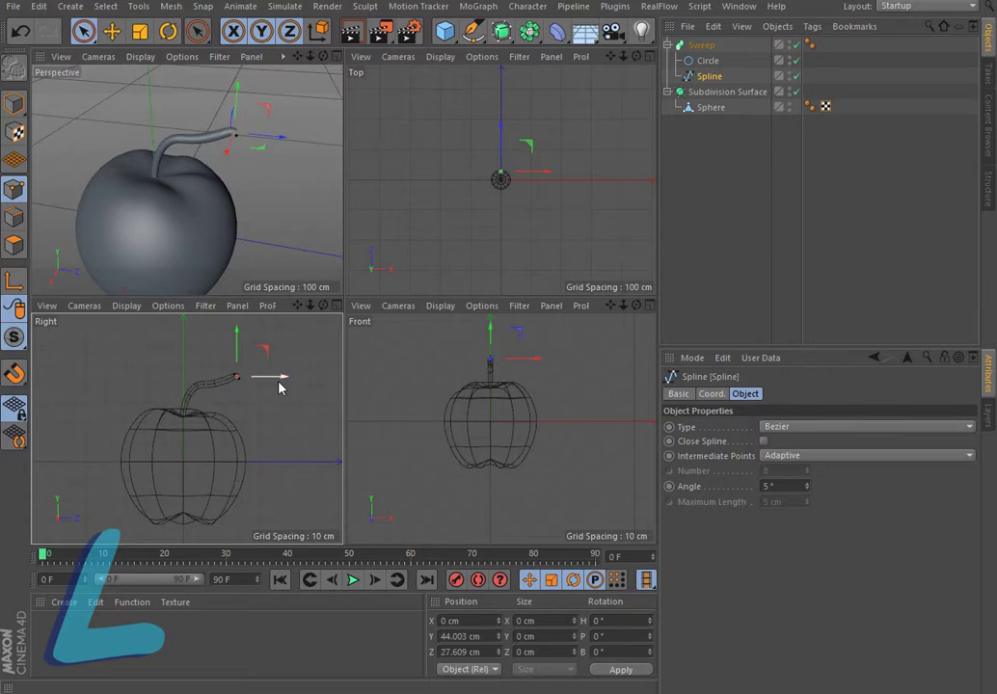
{"action": "key", "text": "space"}
{"action": "left_click", "coordinate": [264, 349]}
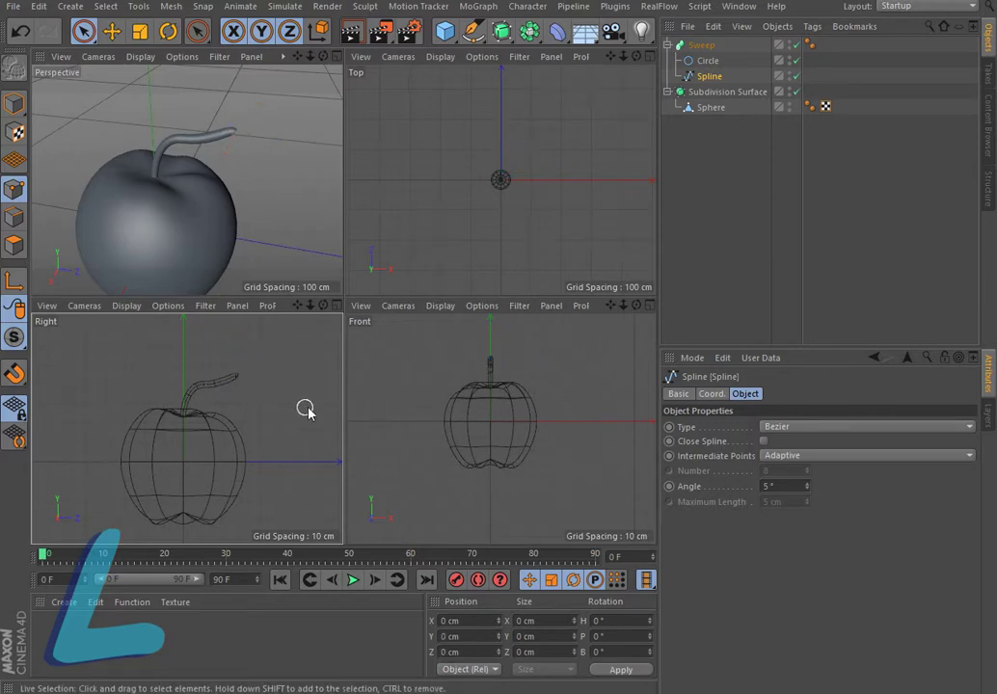
{"action": "left_click", "coordinate": [338, 58]}
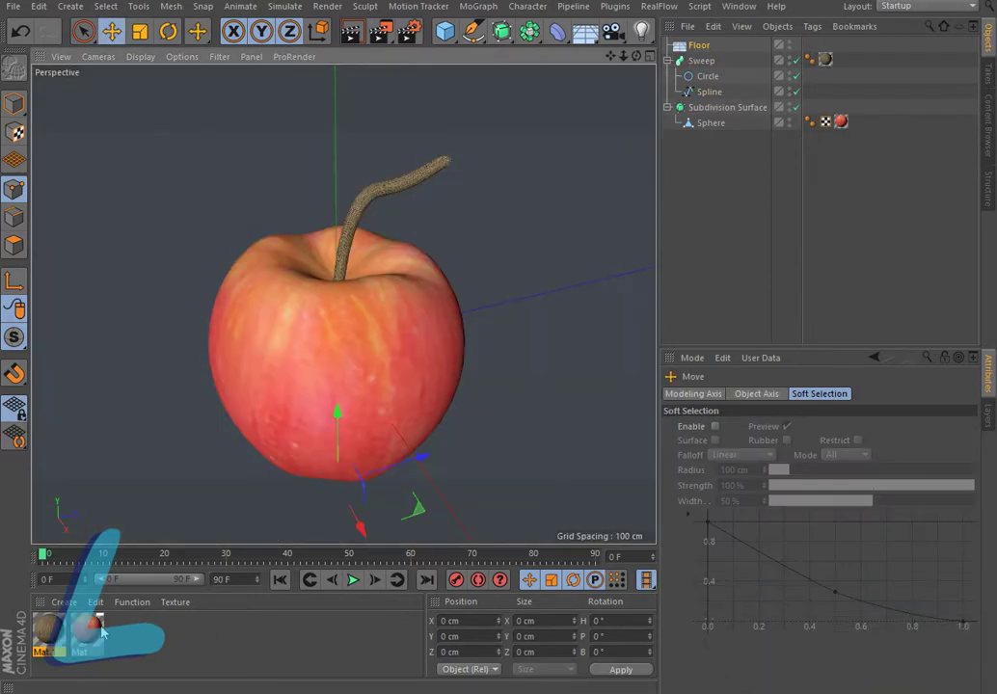
Examine the Color channel textures of the apple material Mat and the stem material Mat.1.
{"action": "double_click", "coordinate": [97, 629]}
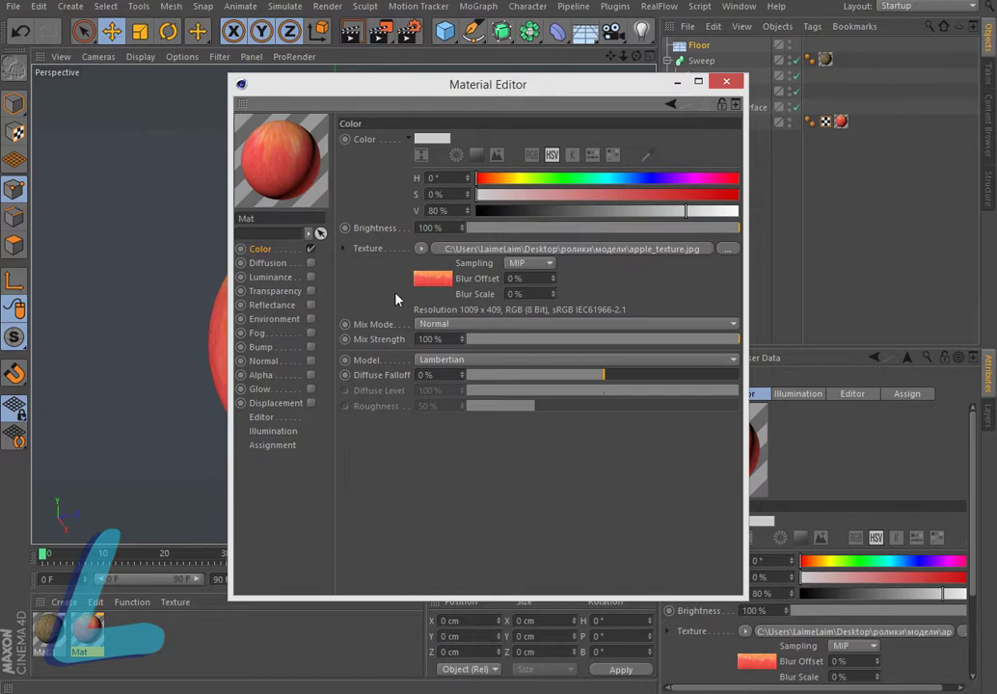
{"action": "left_click", "coordinate": [736, 81]}
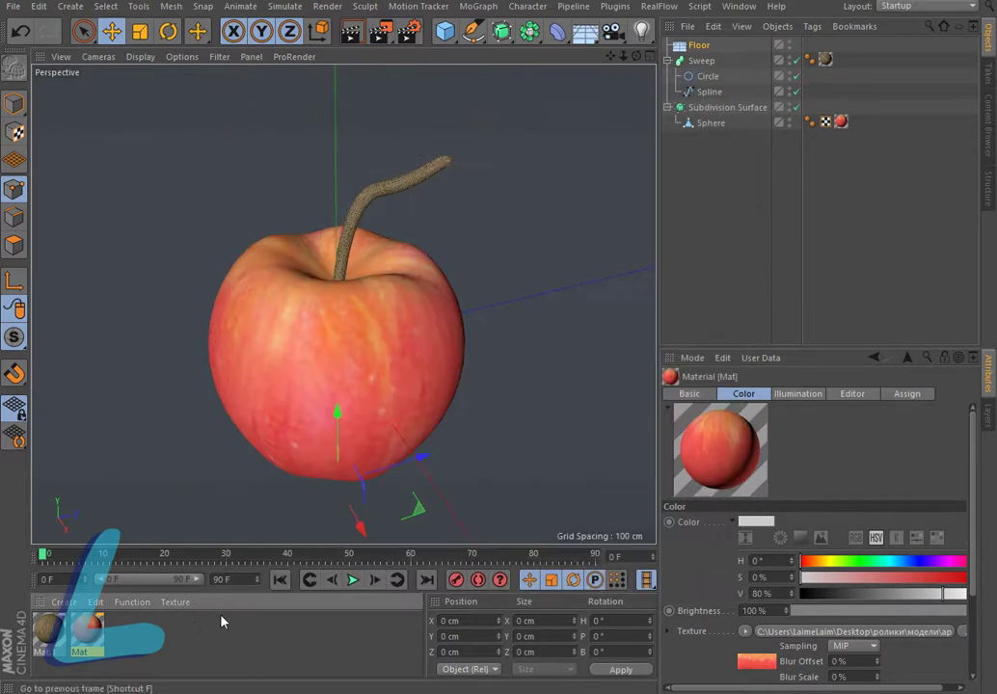
{"action": "double_click", "coordinate": [47, 628]}
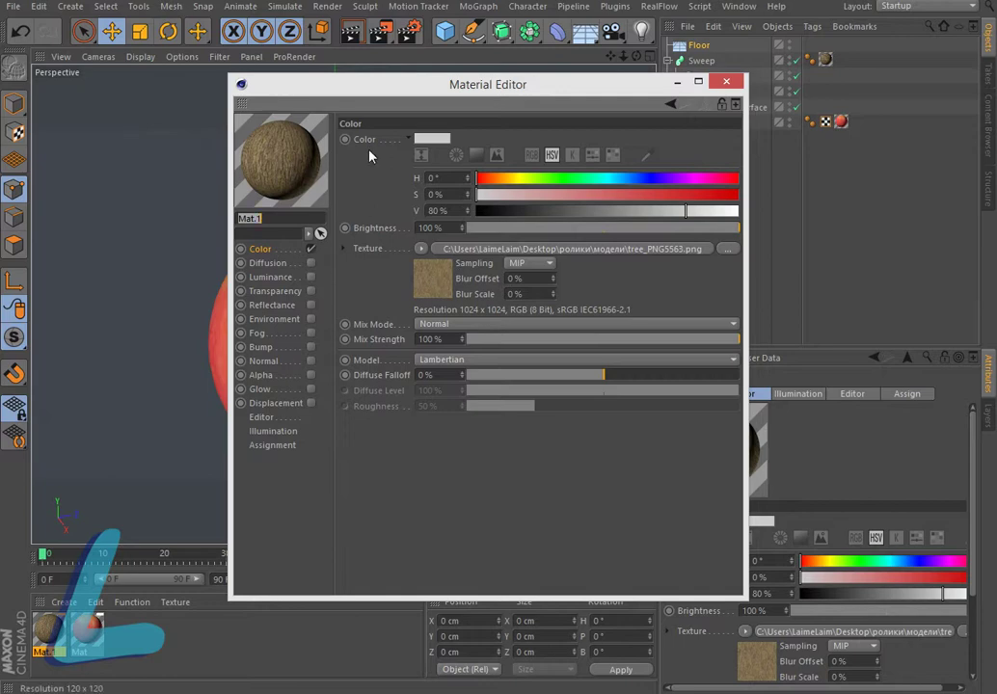
{"action": "left_click", "coordinate": [727, 81]}
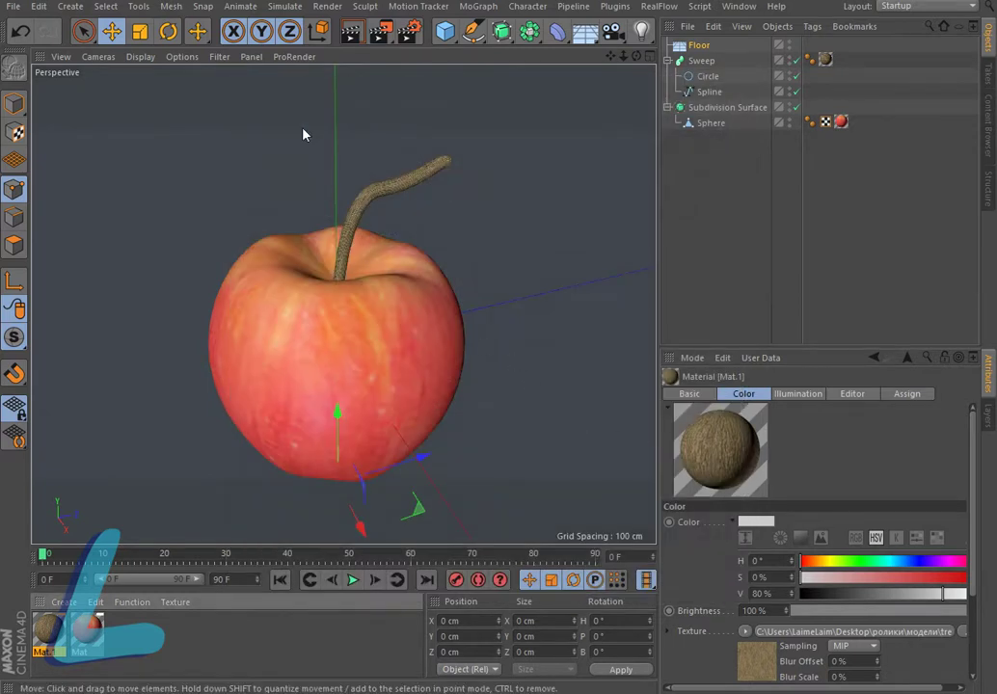
Render the textured apple and stem in the perspective view.
{"action": "left_click", "coordinate": [351, 31]}
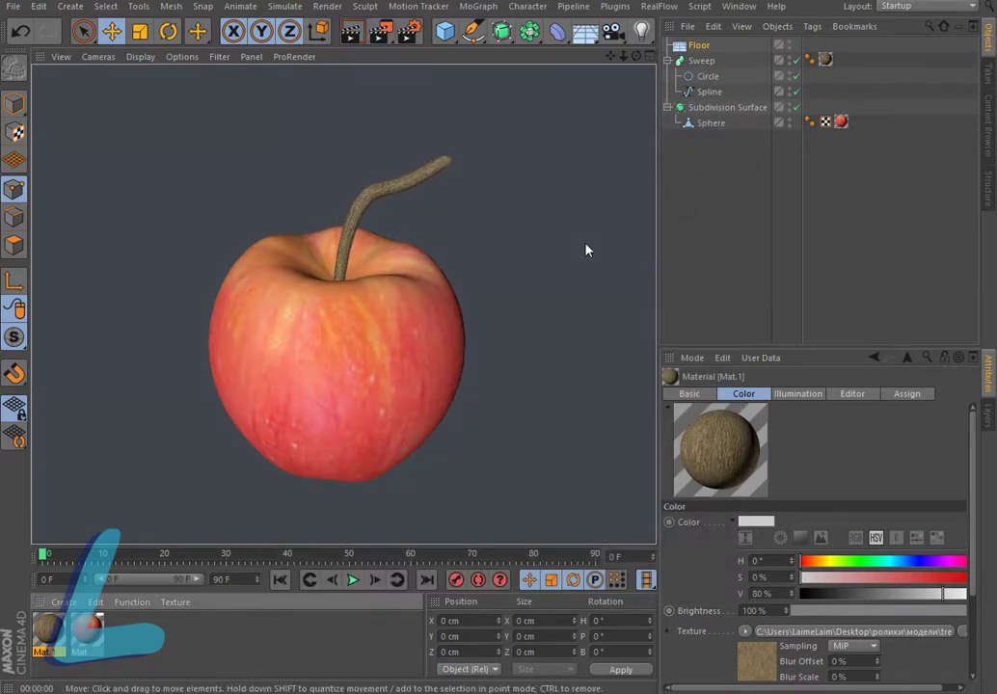